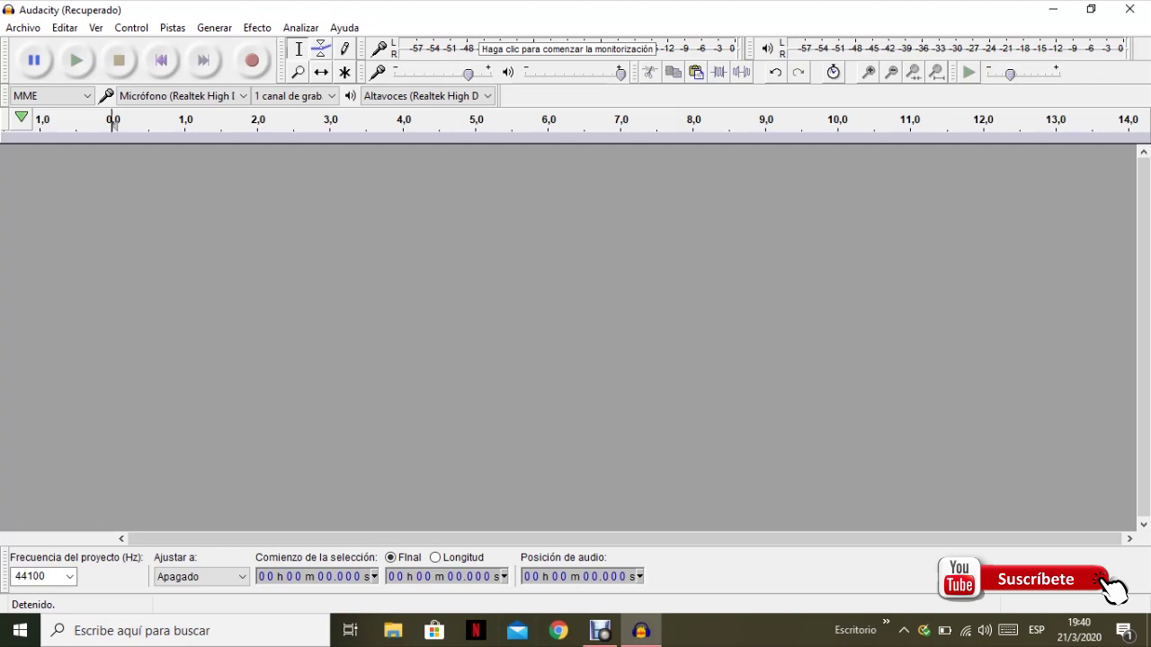
# Step: Open the file chooser for importing audio into the project
pyautogui.press('alt')
pyautogui.press('Down')
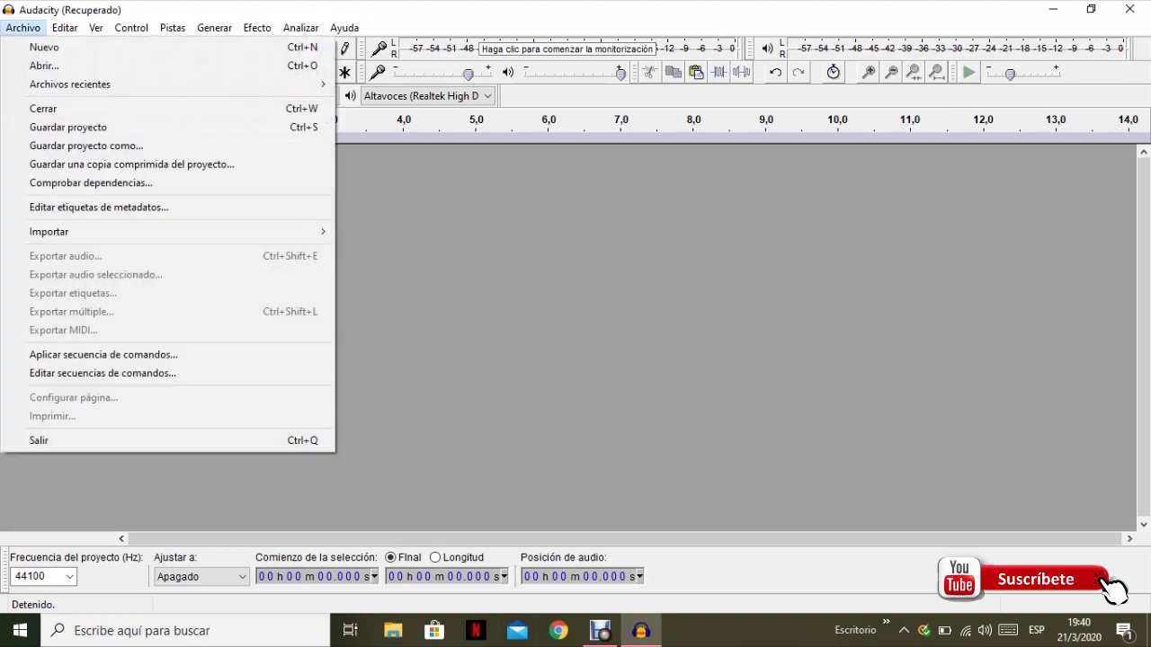
pyautogui.press('Down')
pyautogui.press('Down')
pyautogui.press('Down')
pyautogui.press('Down')
pyautogui.press('Down')
pyautogui.press('Down')
pyautogui.press('Down')
pyautogui.press('Down')
pyautogui.press('Down')
pyautogui.press('Down')
pyautogui.press('Right')
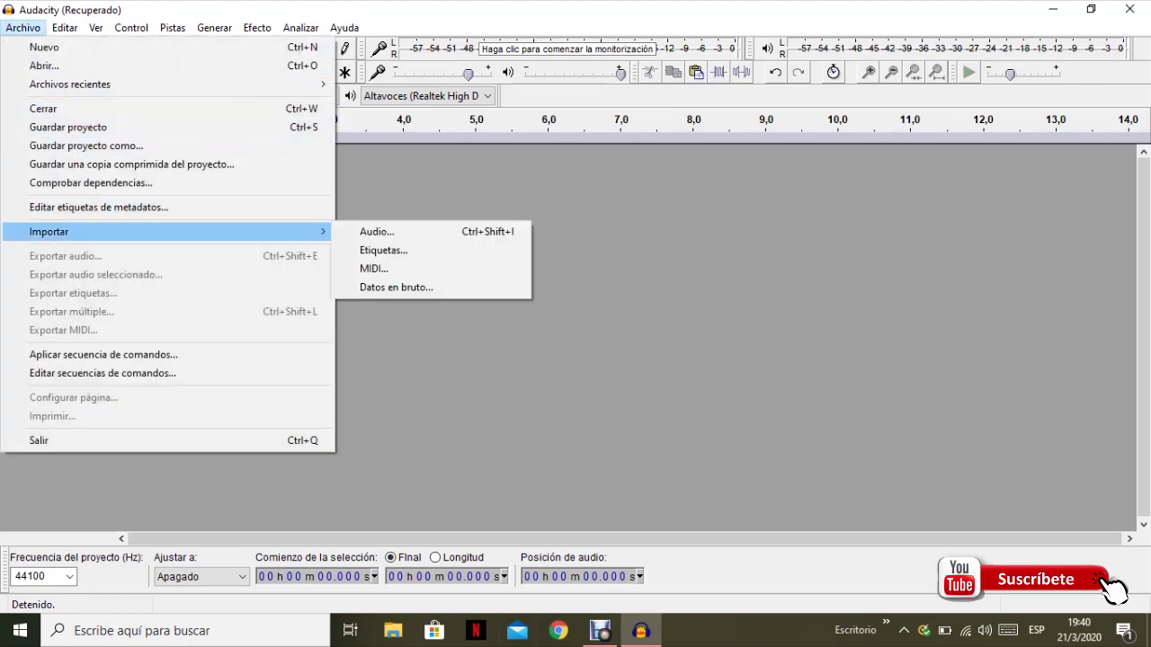
pyautogui.press('Escape')
pyautogui.press('Up')
pyautogui.press('Down')
pyautogui.press('Right')
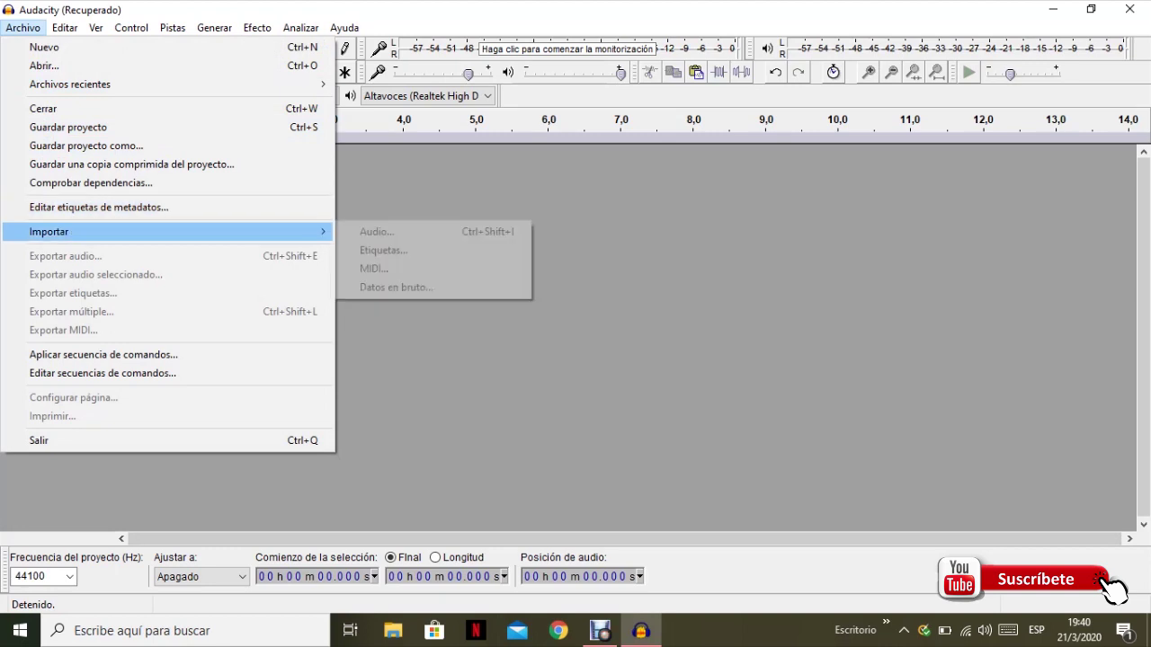
pyautogui.press('Return')
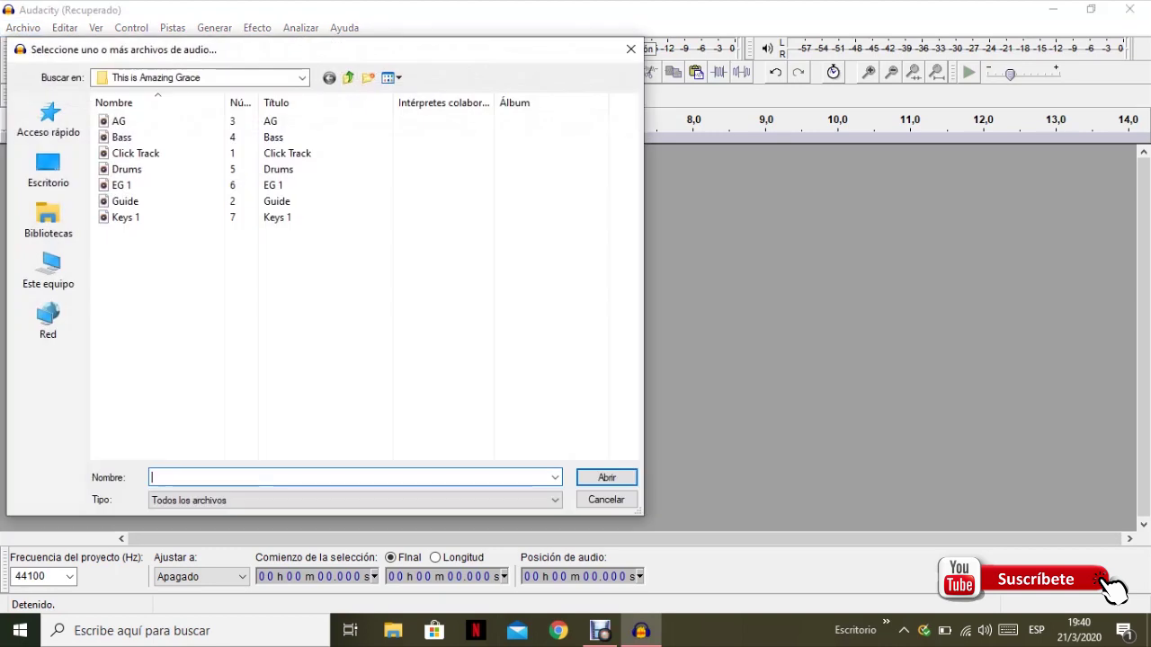
# Step: Import all seven MP3 tracks, from AG to Keys 1, from the This is Amazing Grace folder inside MULTITRACKS
pyautogui.hotkey('shift', 'Tab')
pyautogui.hotkey('shift', 'Tab')
pyautogui.hotkey('shift', 'Tab')
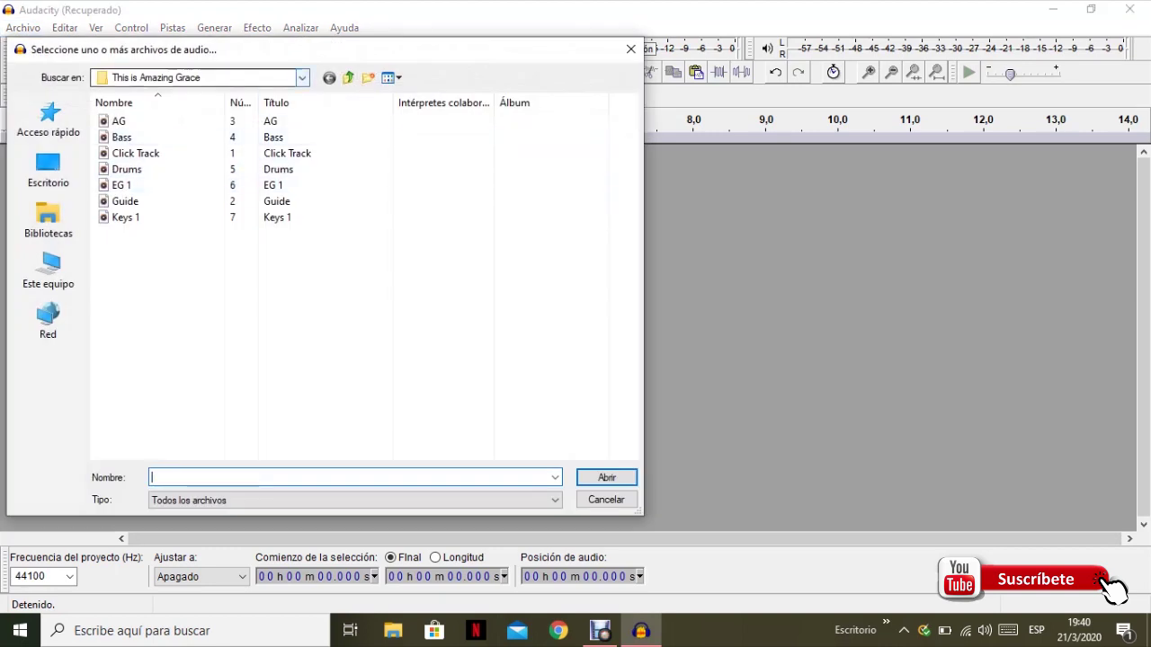
pyautogui.hotkey('alt', 'Down')
pyautogui.press('Up')
pyautogui.press('Return')
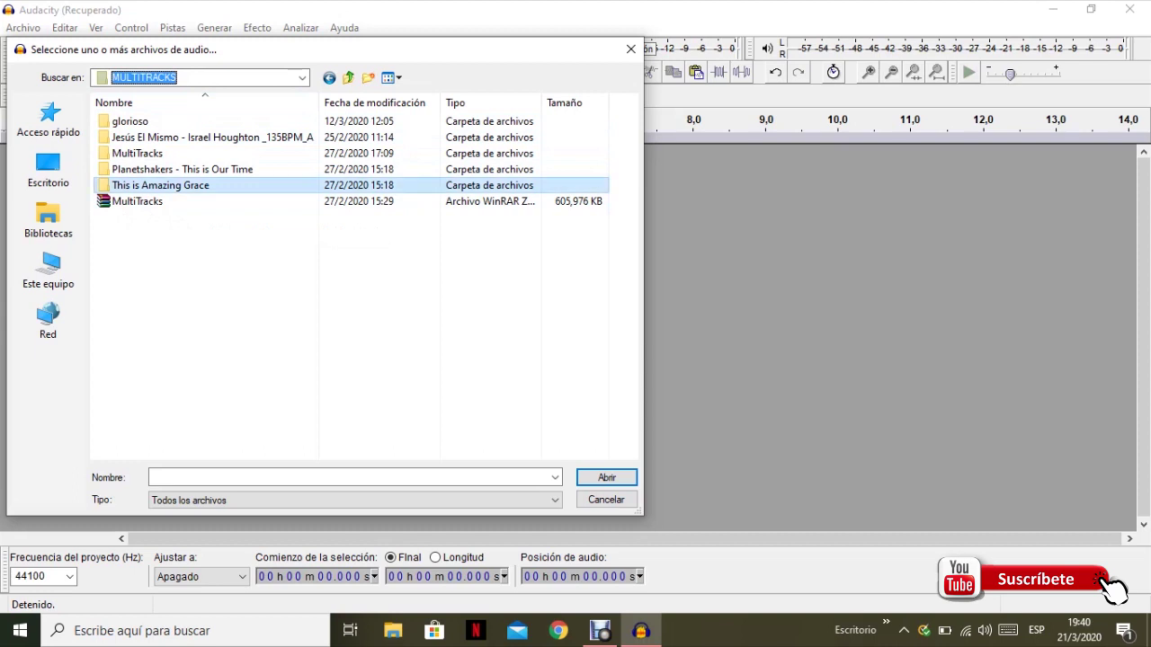
pyautogui.doubleClick(160, 185)
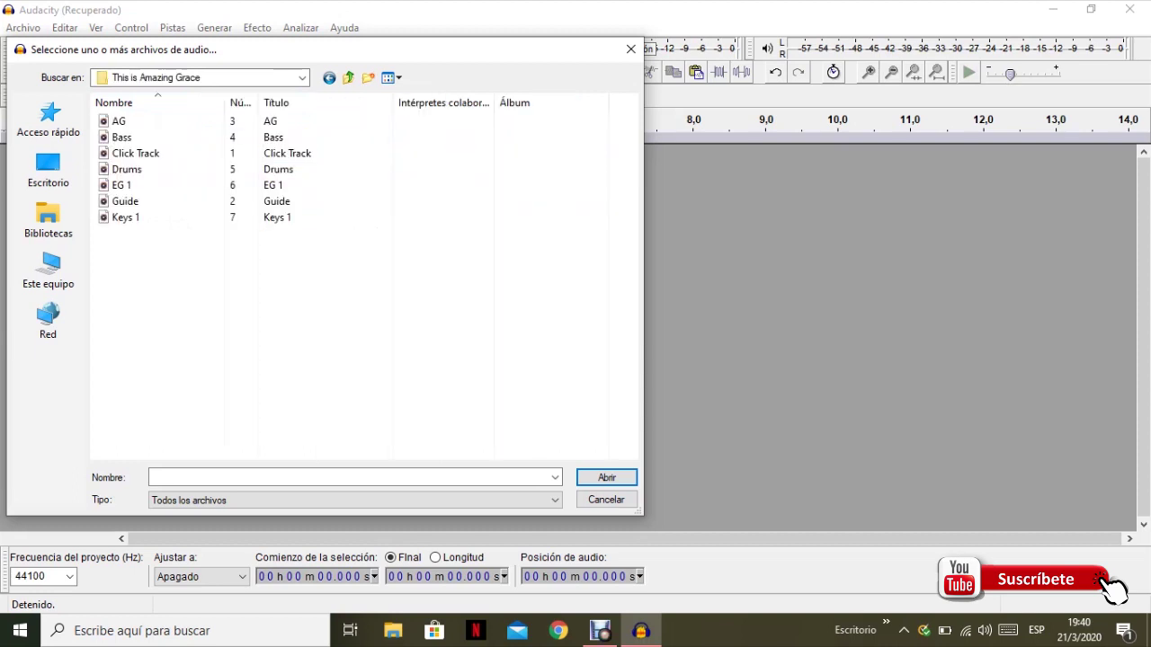
pyautogui.moveTo(171, 289); pyautogui.dragTo(95, 115)
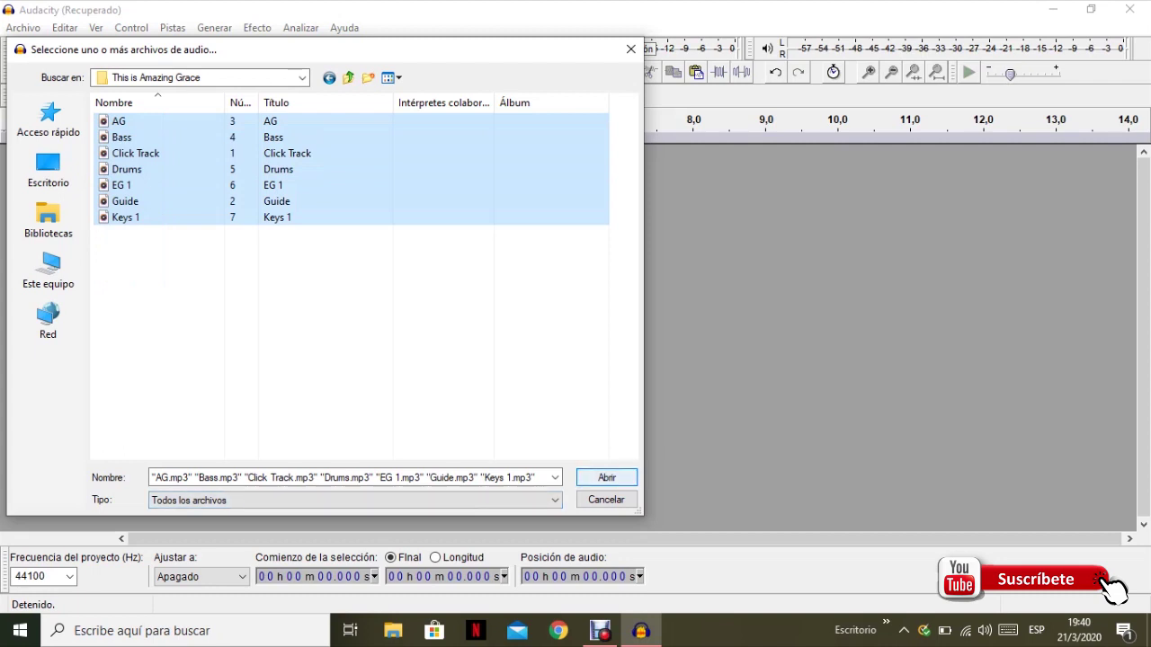
pyautogui.press('Return')
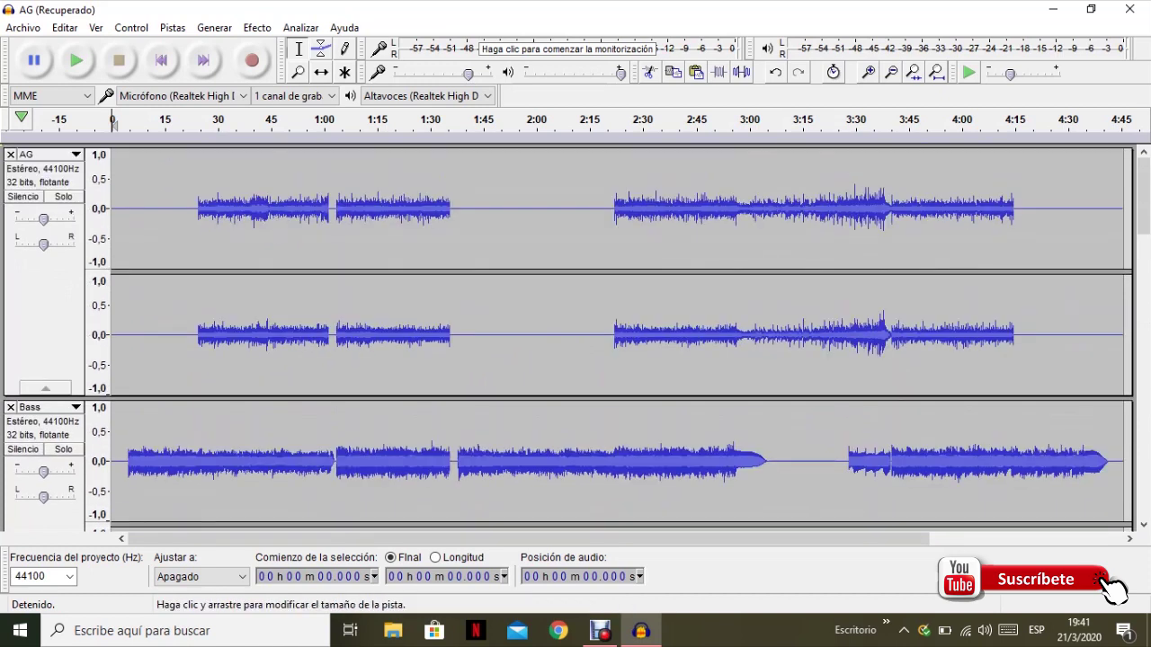
# Step: Reduce the display height of the AG, Bass, Click Track and Drums tracks to about half
pyautogui.moveTo(45, 397); pyautogui.dragTo(45, 287)
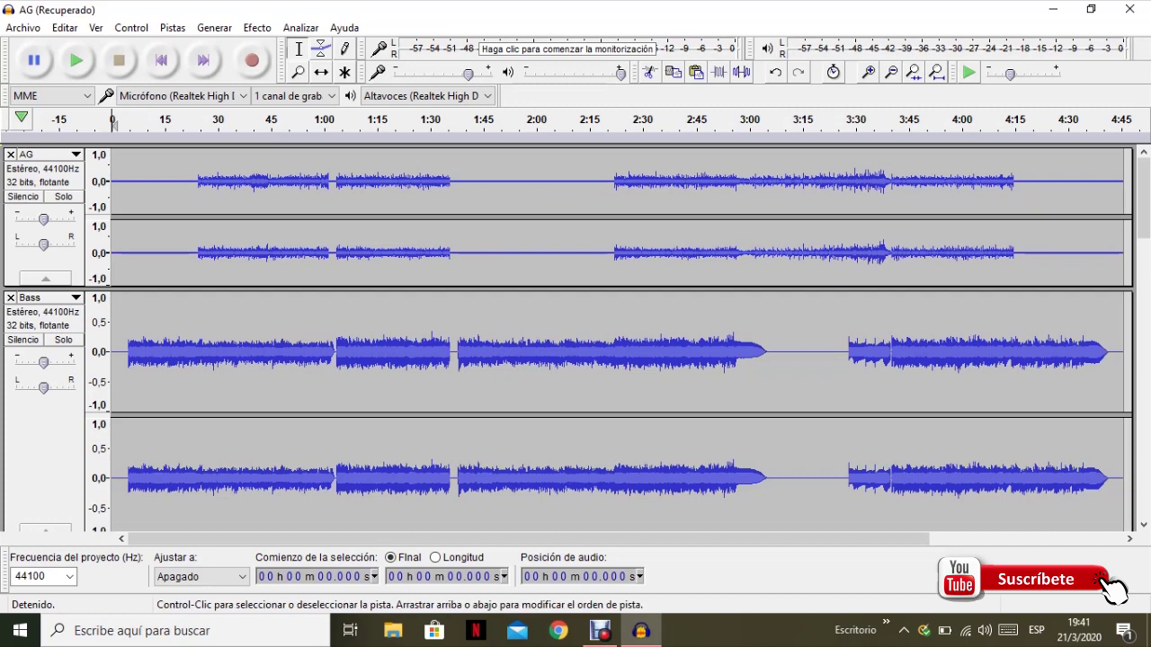
pyautogui.scroll(-4, 576, 337)
pyautogui.moveTo(45, 431); pyautogui.dragTo(45, 313)
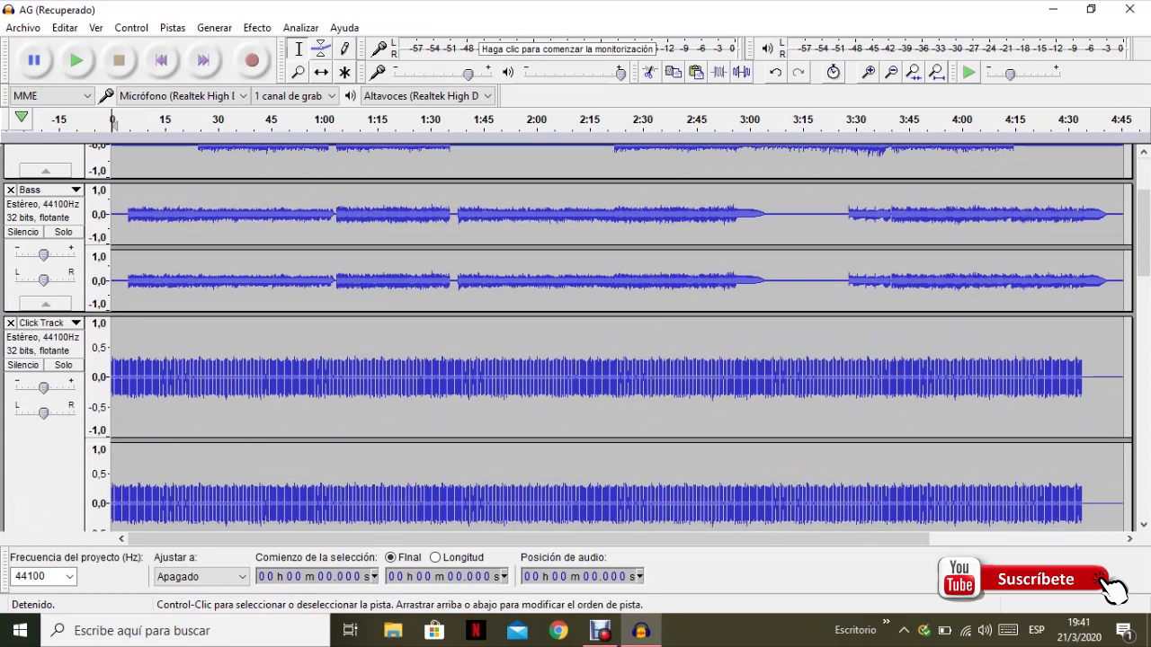
pyautogui.scroll(-3, 575, 337)
pyautogui.moveTo(45, 482); pyautogui.dragTo(44, 374)
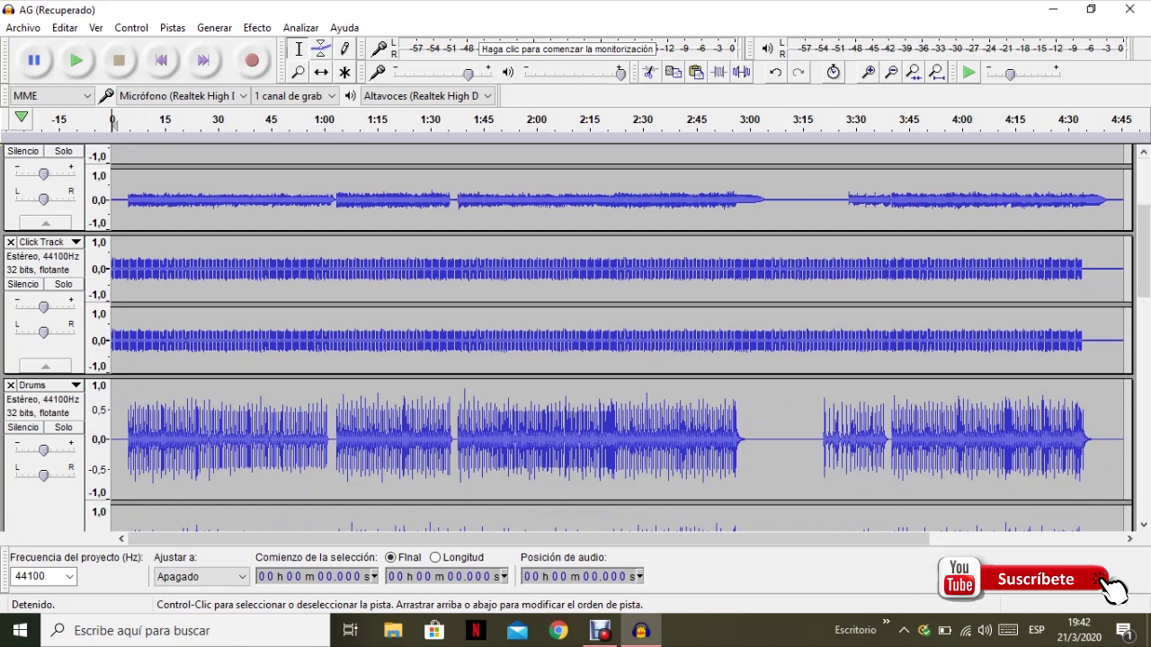
pyautogui.scroll(-5, 575, 338)
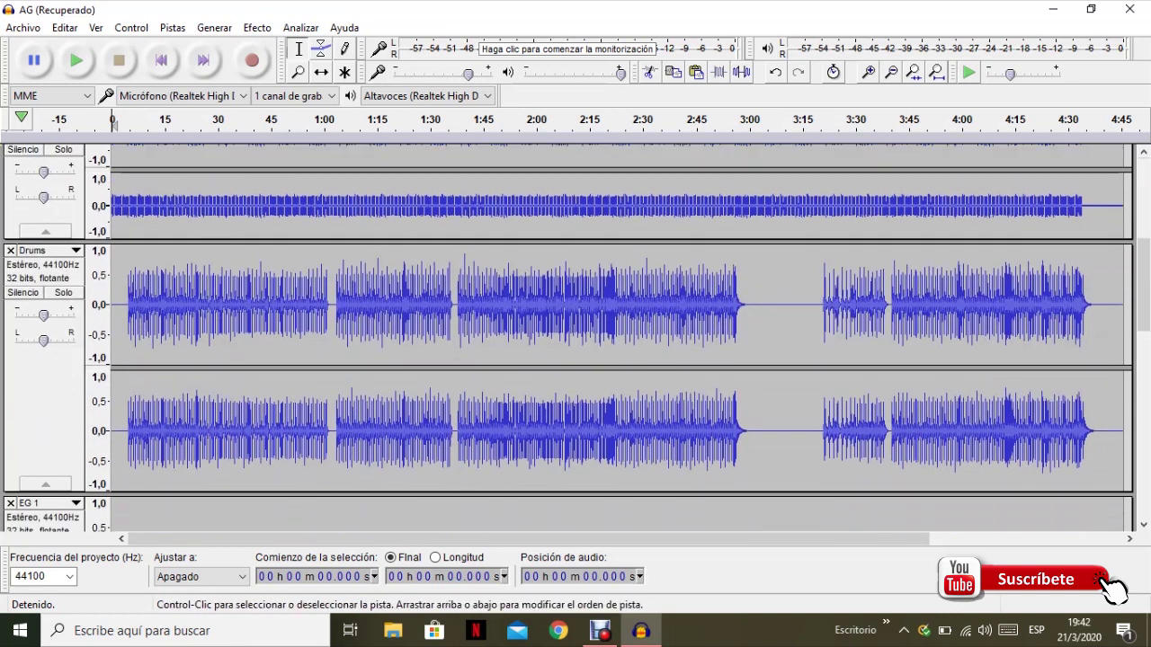
pyautogui.moveTo(45, 492); pyautogui.dragTo(45, 381)
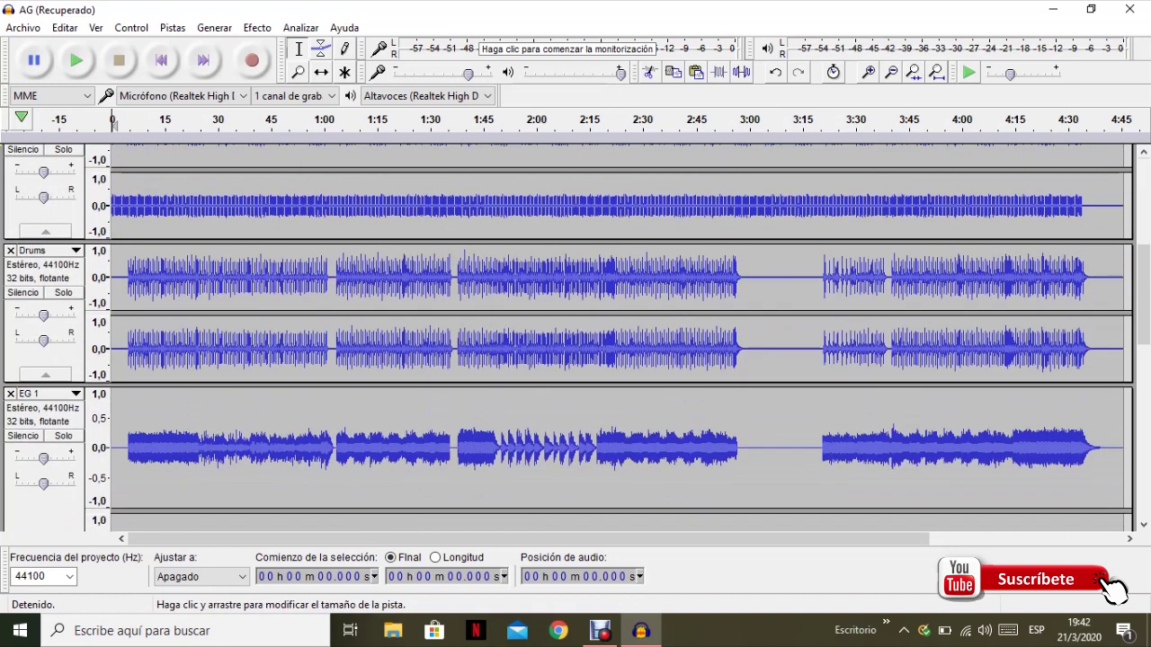
# Step: Reduce the display height of the EG 1, Guide and Keys 1 tracks to about half
pyautogui.scroll(-3, 45, 386)
pyautogui.scroll(-4, 45, 386)
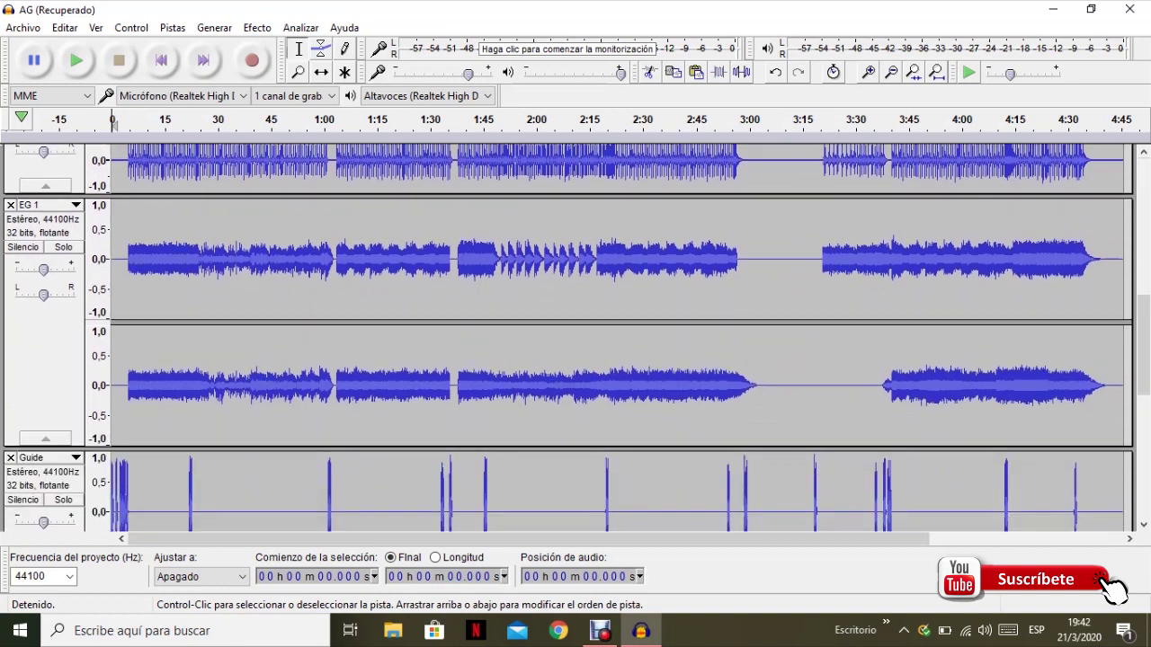
pyautogui.moveTo(45, 447); pyautogui.dragTo(45, 342)
pyautogui.scroll(-5, 575, 338)
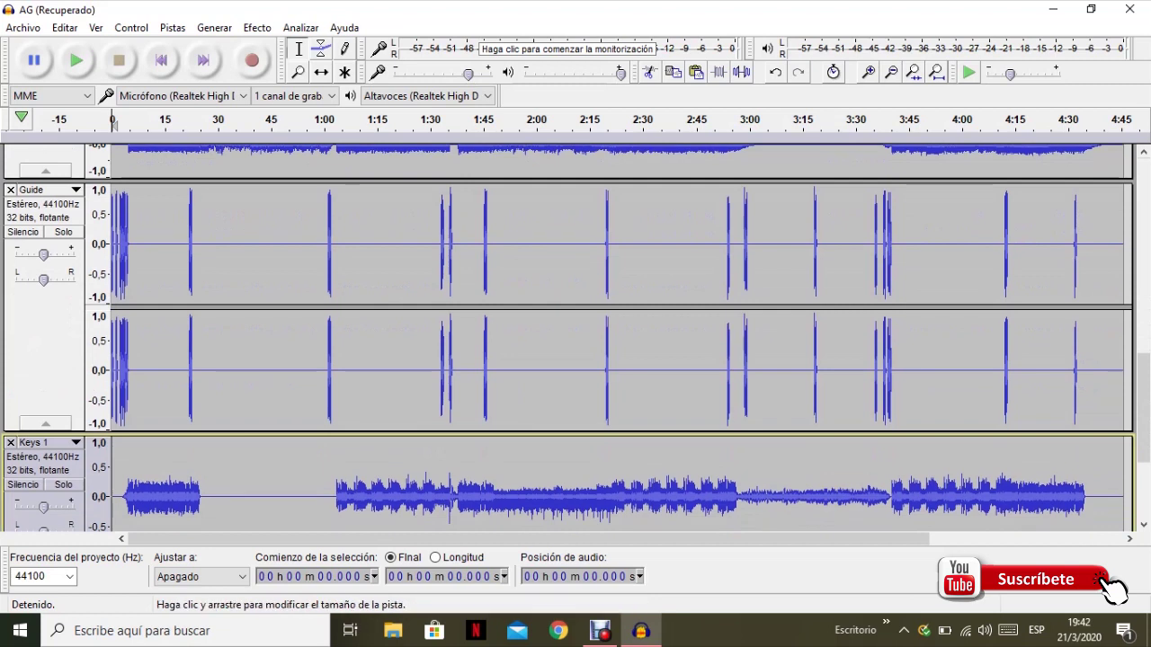
pyautogui.moveTo(45, 430); pyautogui.dragTo(45, 332)
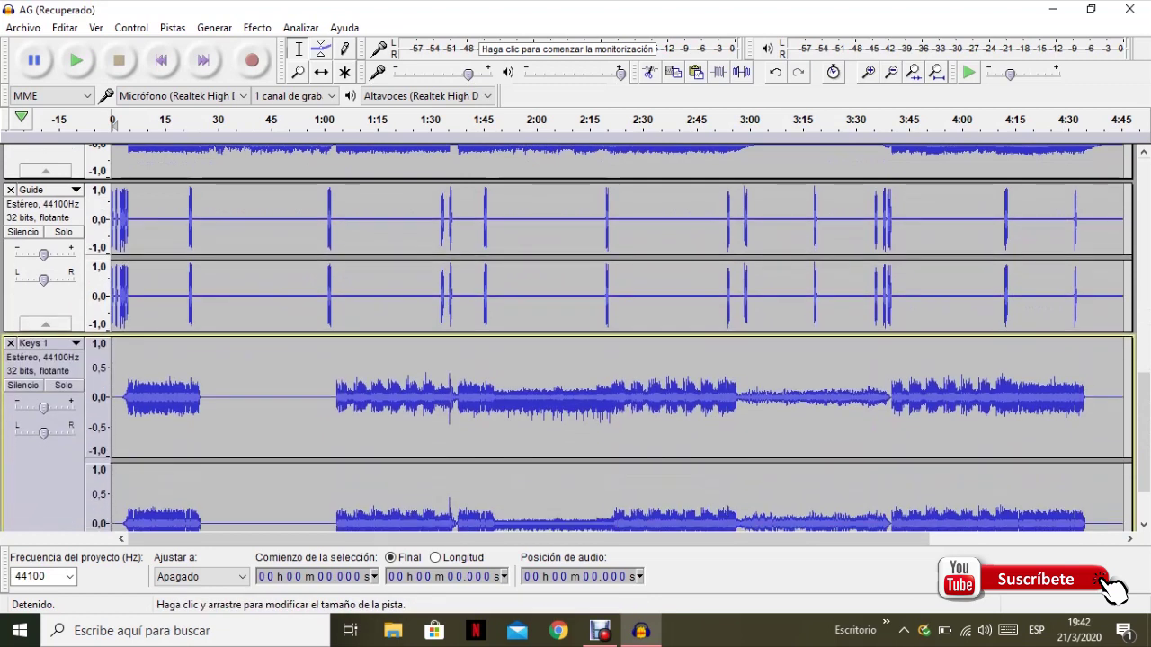
pyautogui.scroll(-3, 575, 338)
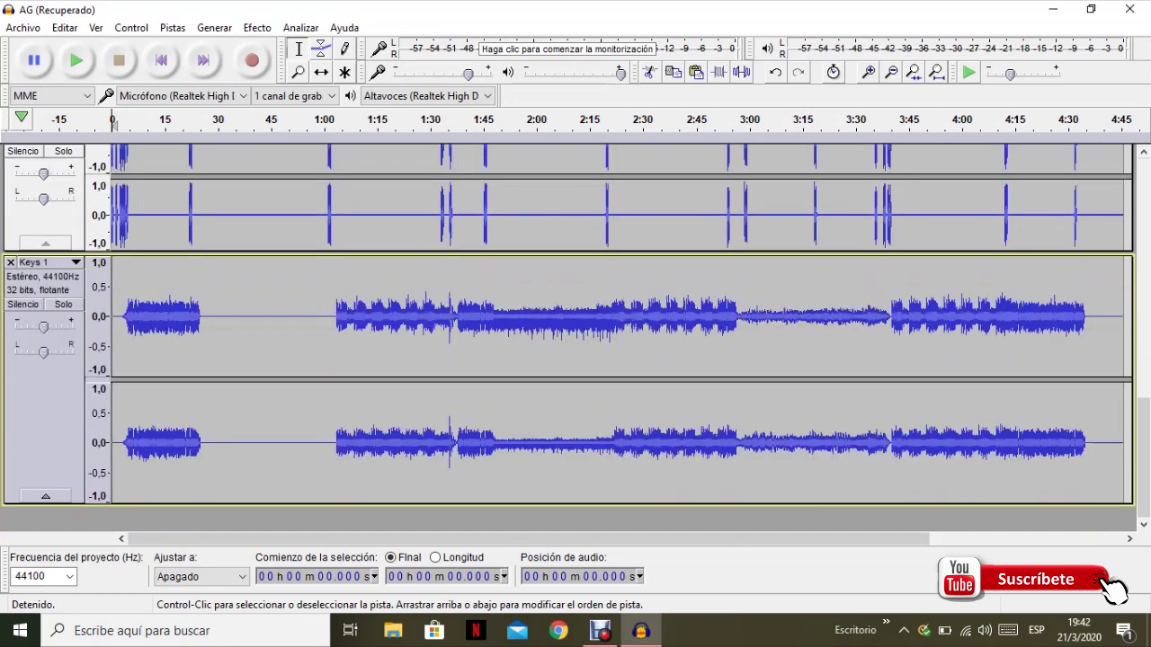
pyautogui.moveTo(45, 505); pyautogui.dragTo(45, 398)
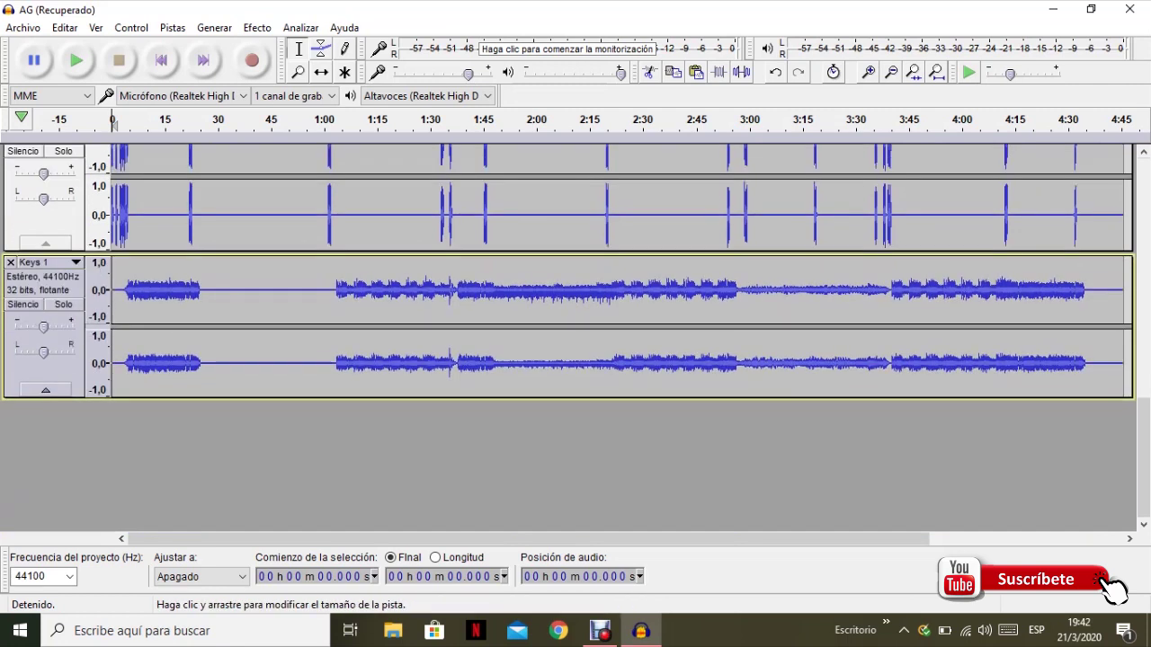
# Step: Play the full mix from the start of the timeline to preview it, and stop playback
pyautogui.scroll(10, 576, 338)
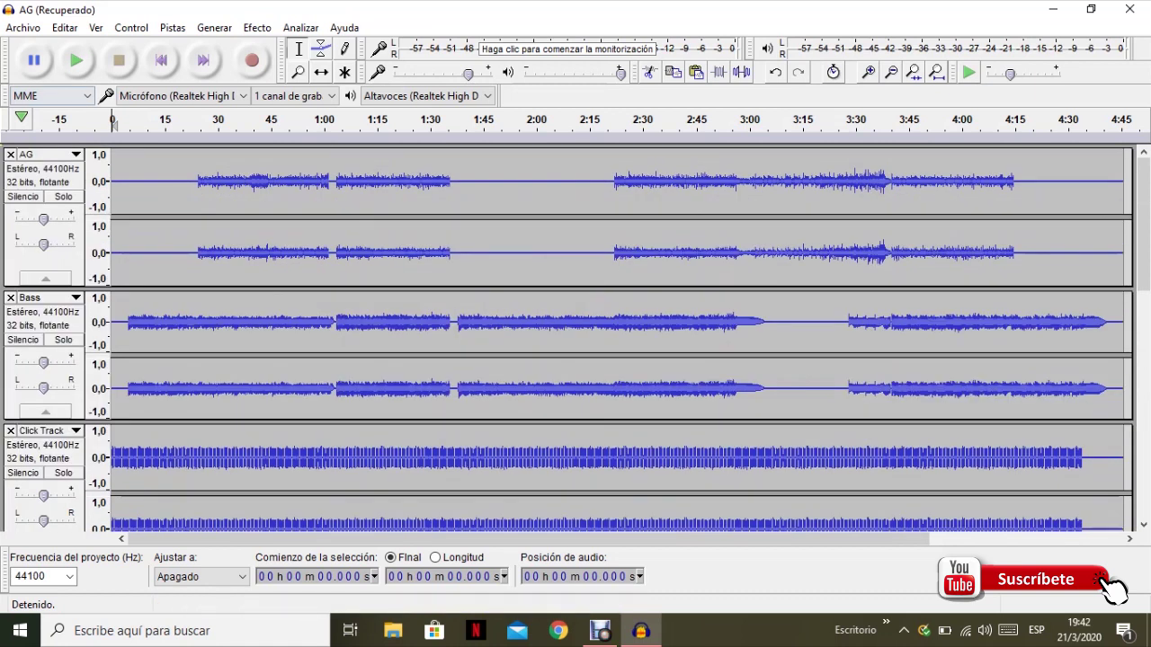
pyautogui.click(76, 60)
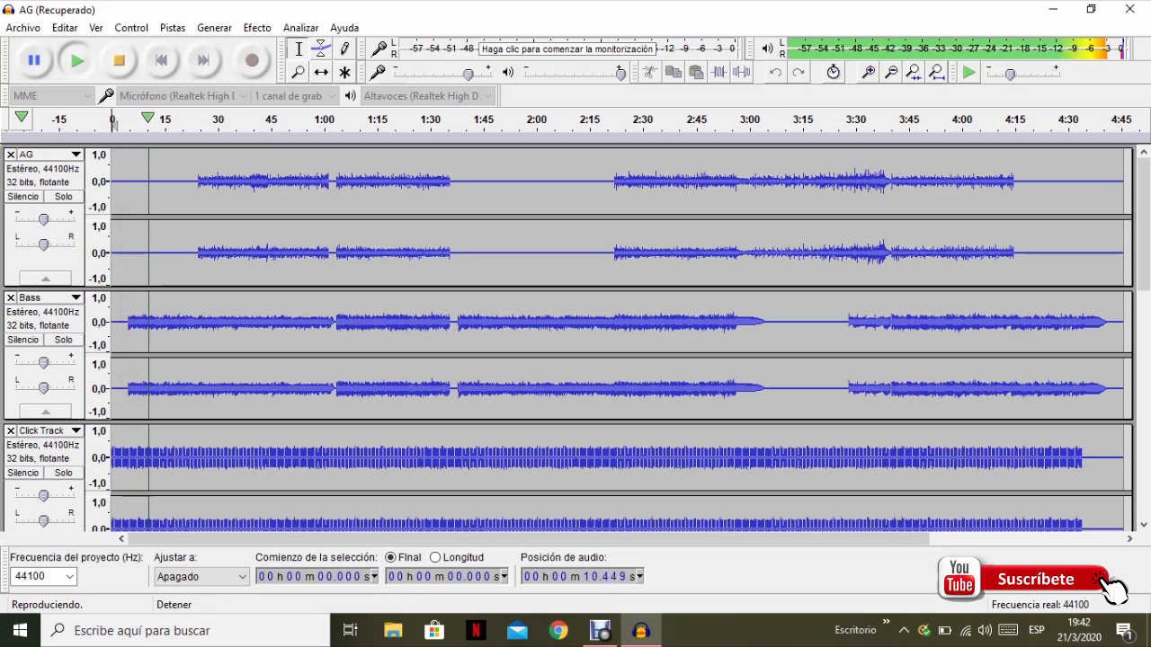
pyautogui.click(118, 60)
# Step: Pan the AG, Bass and Drums tracks fully right and the Click Track fully left
pyautogui.scroll(-3, 575, 342)
pyautogui.scroll(3, 575, 342)
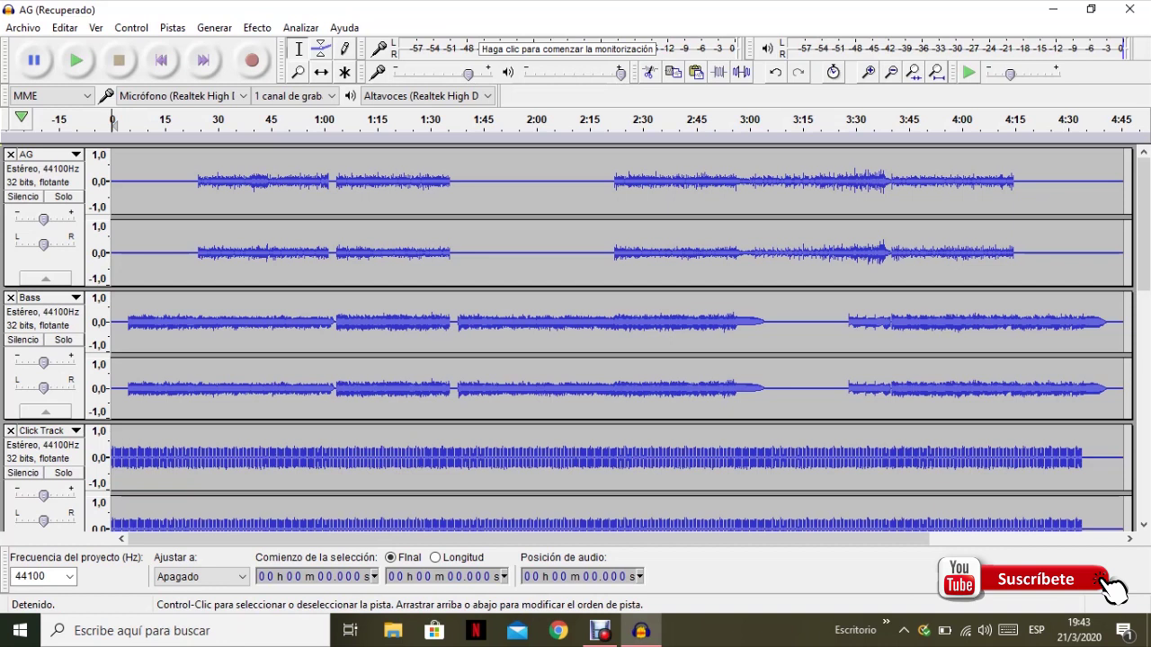
pyautogui.moveTo(43, 243); pyautogui.dragTo(72, 244)
pyautogui.moveTo(43, 387); pyautogui.dragTo(73, 388)
pyautogui.scroll(-3, 611, 337)
pyautogui.moveTo(43, 440); pyautogui.dragTo(15, 440)
pyautogui.scroll(-8, 611, 337)
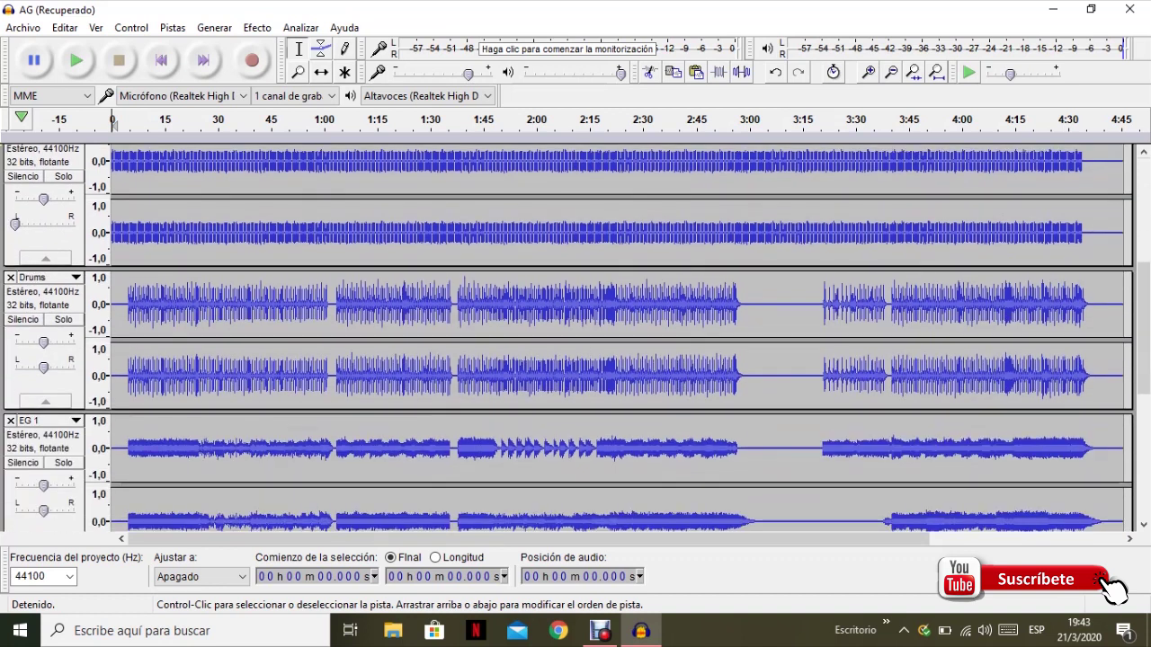
pyautogui.moveTo(44, 367); pyautogui.dragTo(73, 367)
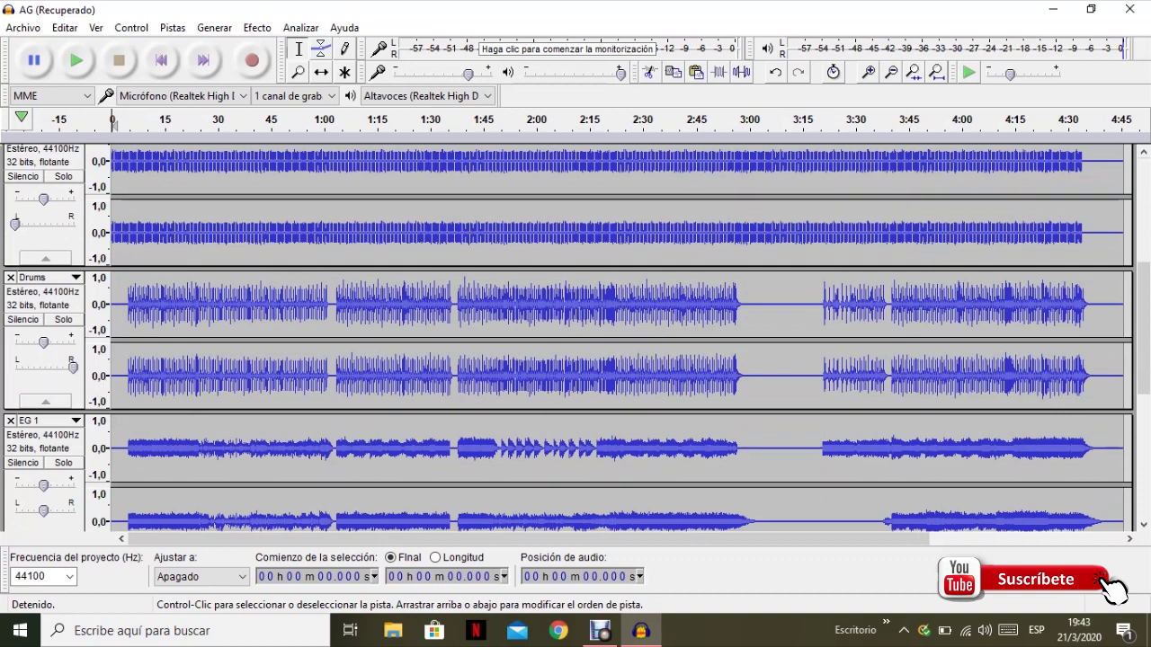
# Step: Remove the Drums track from the project and pan the EG 1 track fully right
pyautogui.scroll(-5, 611, 337)
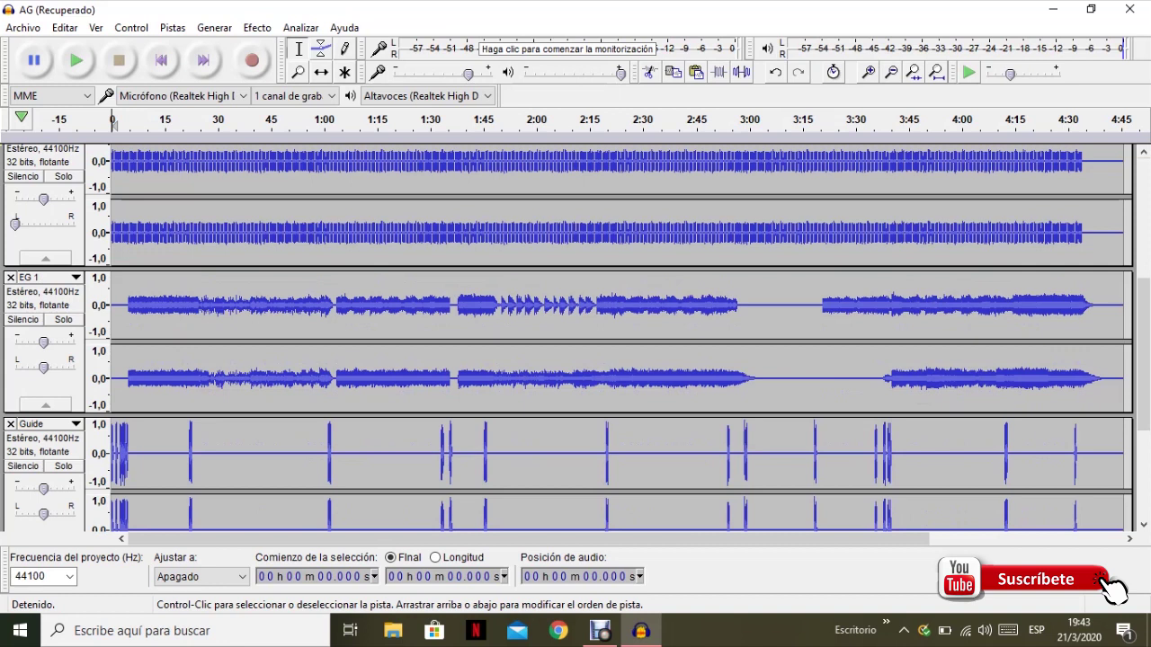
pyautogui.moveTo(43, 366); pyautogui.dragTo(73, 367)
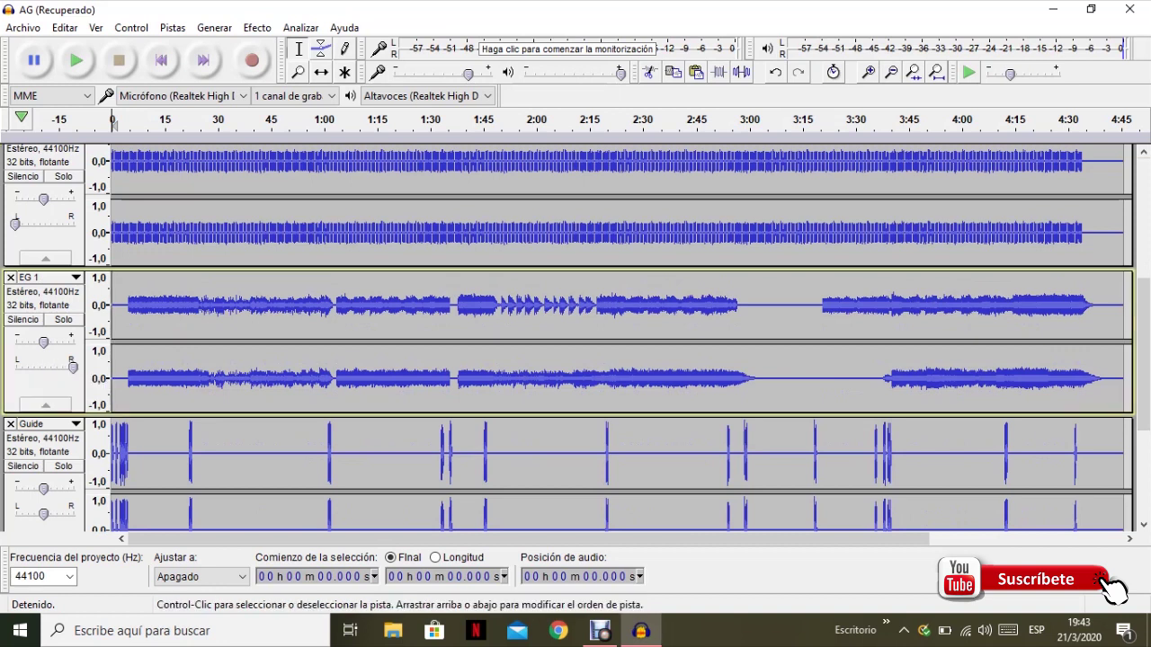
# Step: Pan the Guide track fully left and the Keys 1 track fully right
pyautogui.scroll(-2, 73, 367)
pyautogui.scroll(-3, 611, 337)
pyautogui.moveTo(43, 392); pyautogui.dragTo(14, 392)
pyautogui.scroll(-3, 43, 431)
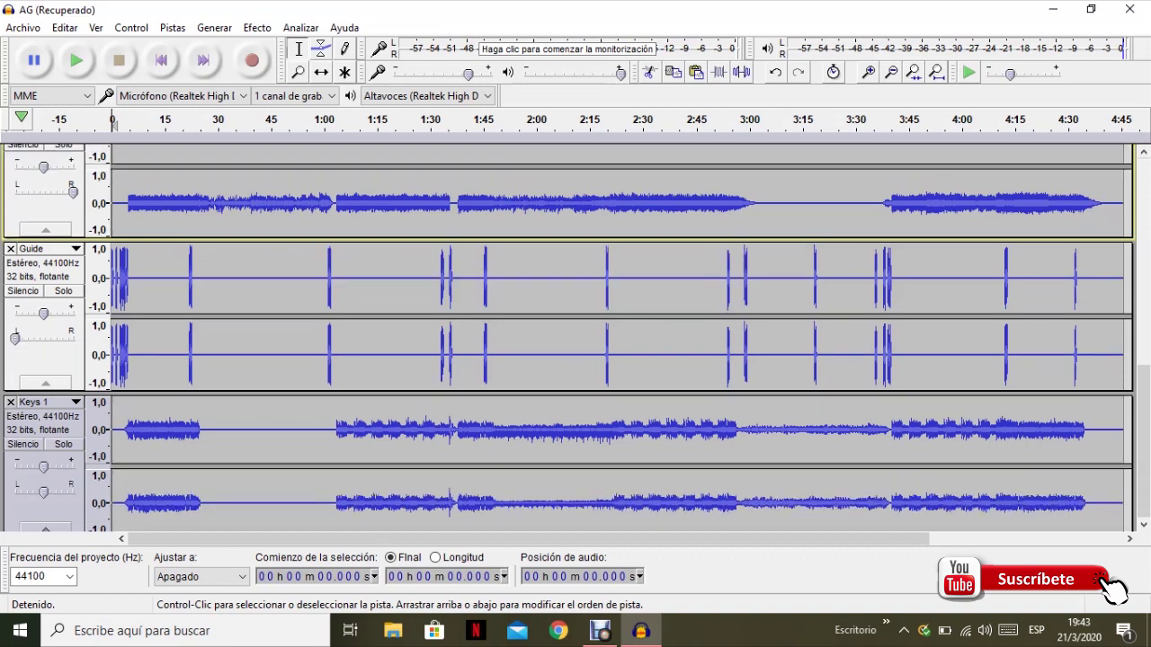
pyautogui.moveTo(43, 451); pyautogui.dragTo(72, 451)
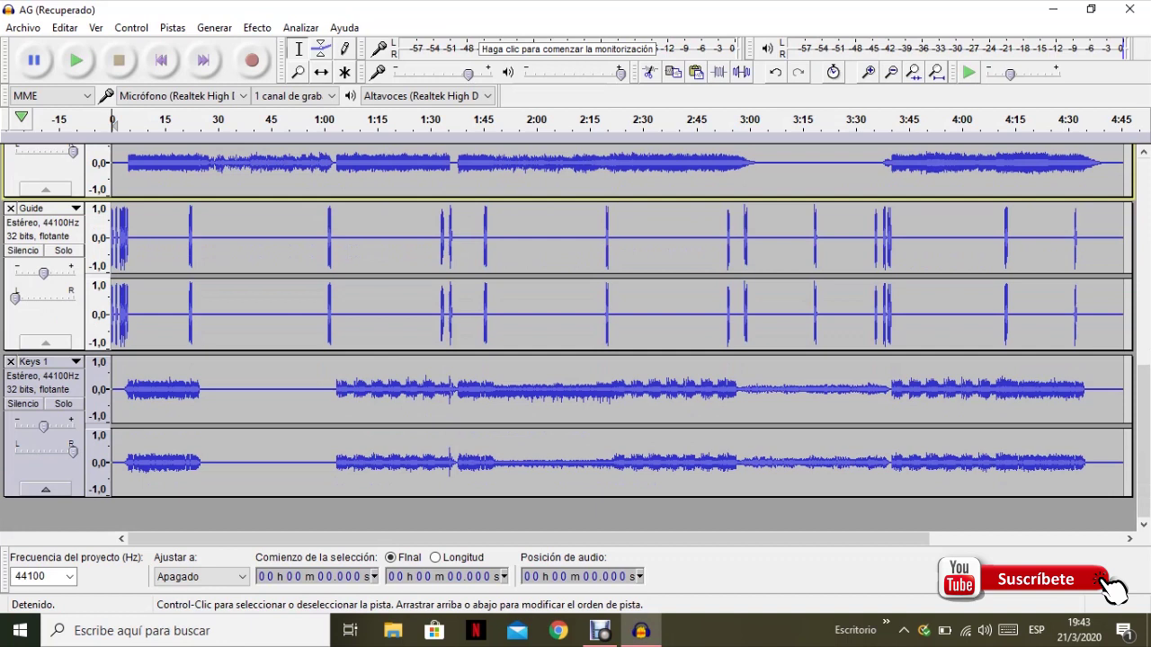
# Step: Remove the Bass and EG 1 tracks, keeping AG, Click Track, Guide and Keys 1
pyautogui.scroll(15, 72, 450)
pyautogui.scroll(1, 575, 338)
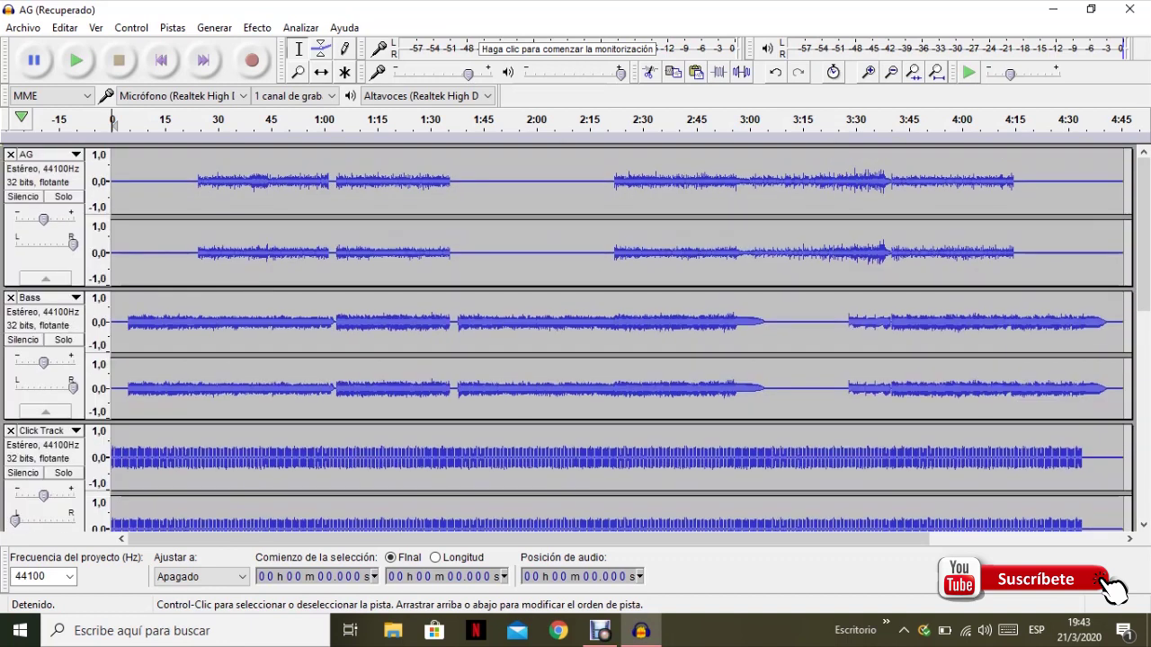
pyautogui.scroll(-10, 575, 338)
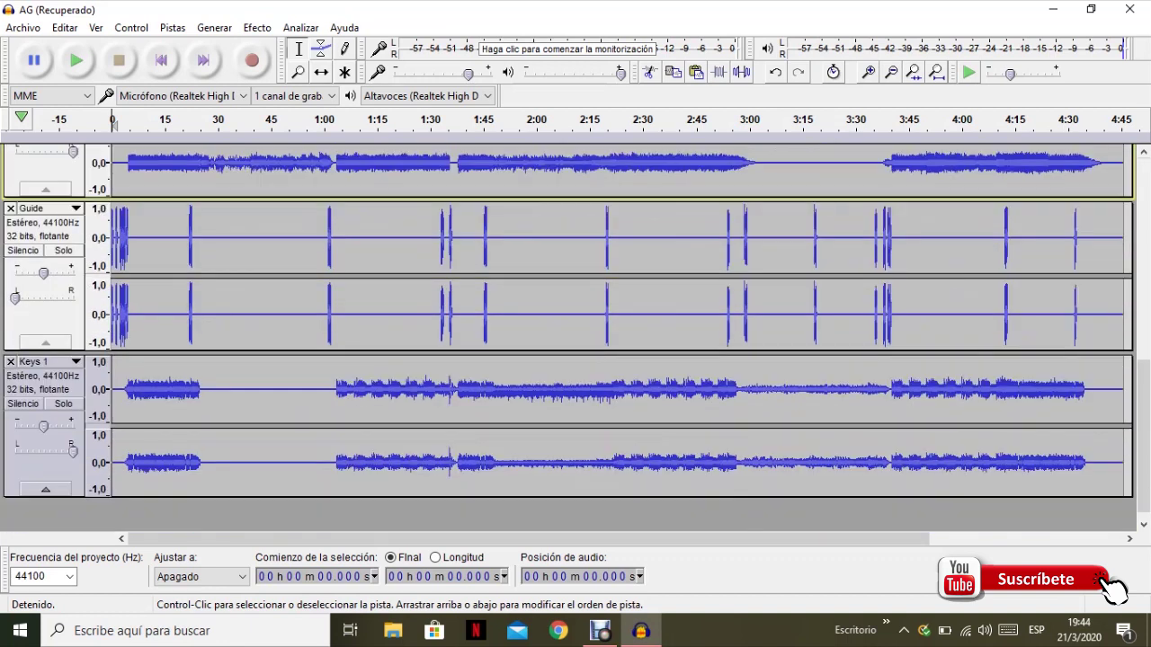
pyautogui.scroll(10, 575, 338)
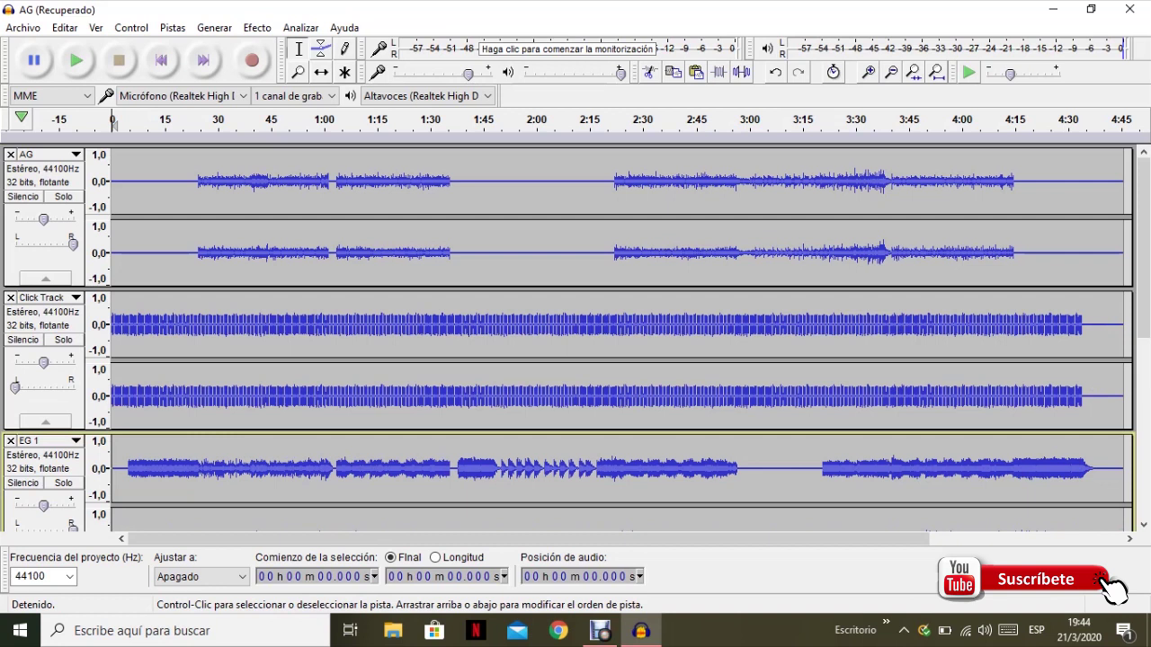
pyautogui.scroll(-3, 576, 338)
pyautogui.scroll(3, 576, 338)
pyautogui.scroll(-3, 575, 338)
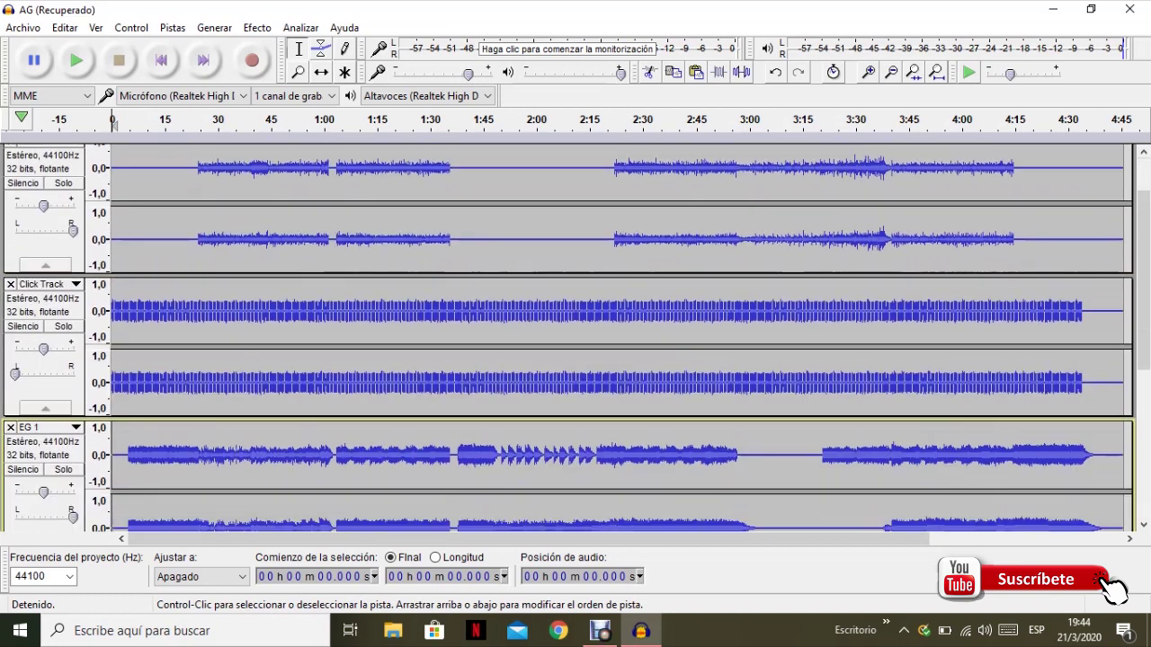
pyautogui.scroll(-9, 576, 338)
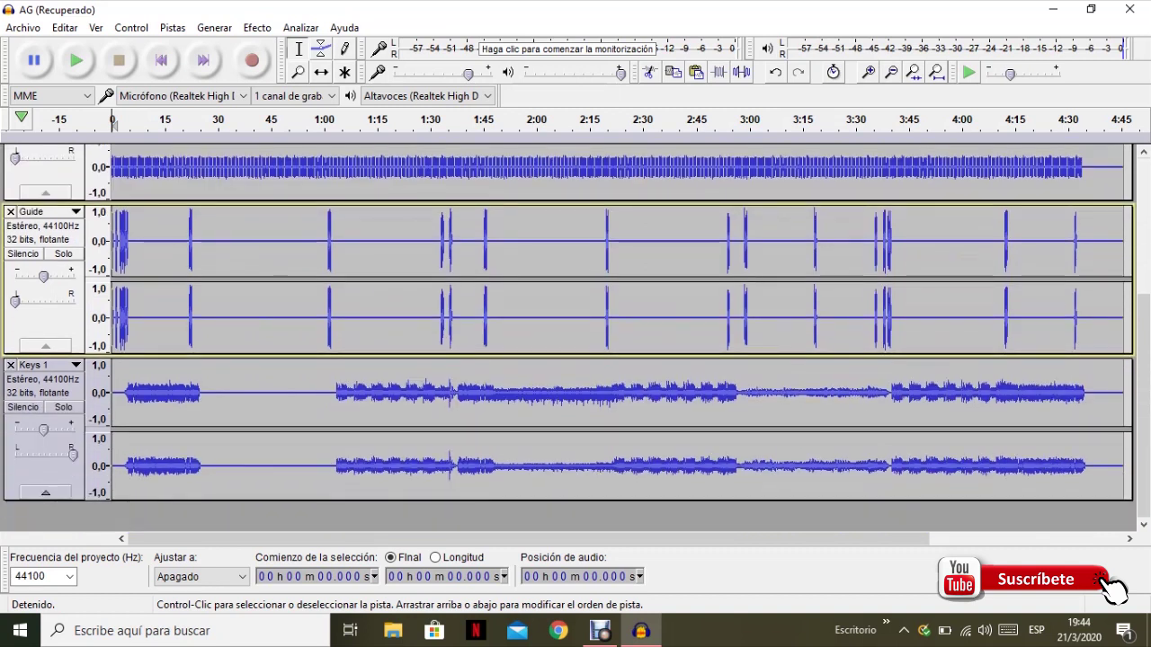
pyautogui.scroll(6, 575, 338)
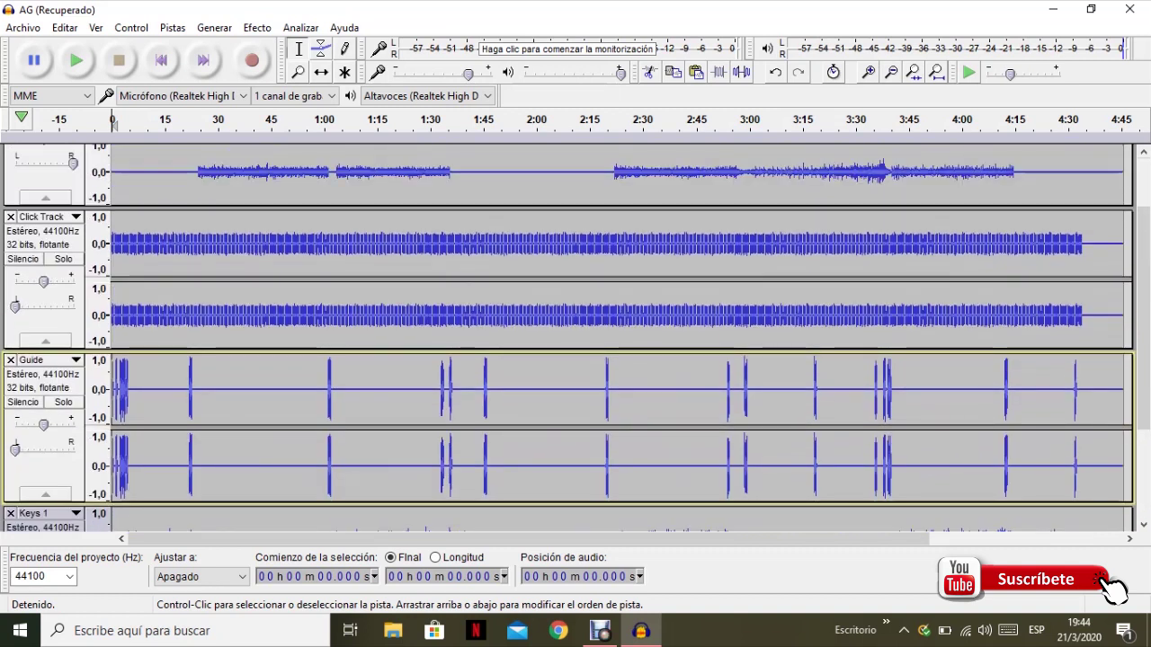
pyautogui.scroll(1, 575, 338)
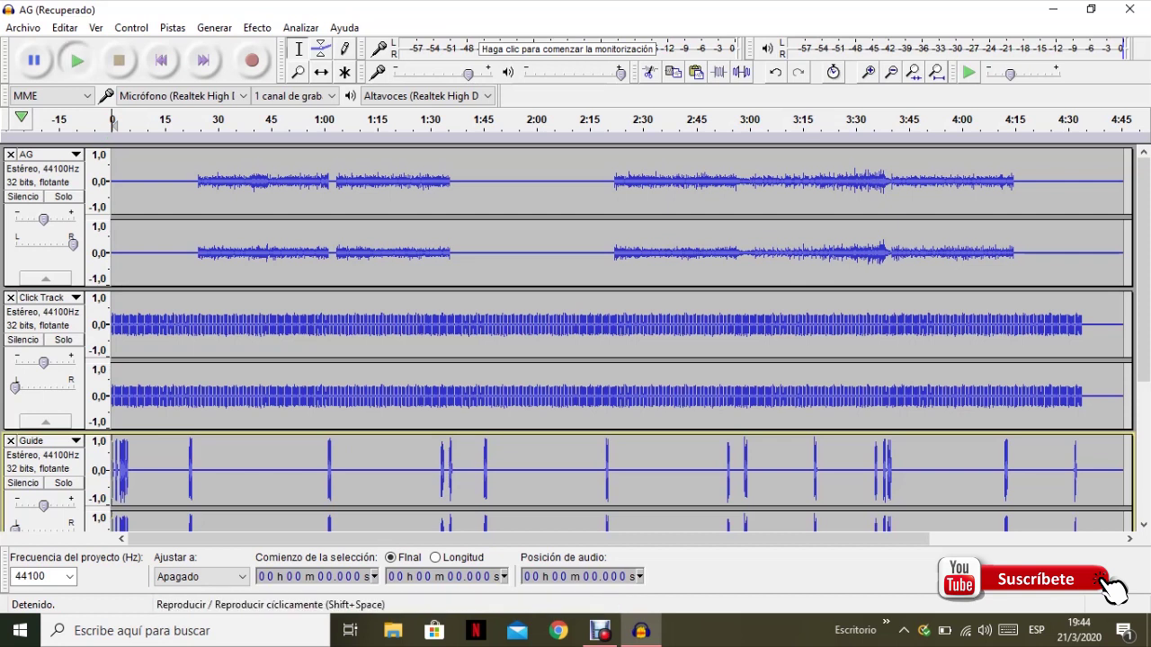
# Step: Play the mix from the start, sample it from about 1:38 and 2:34, and stop playback
pyautogui.click(76, 60)
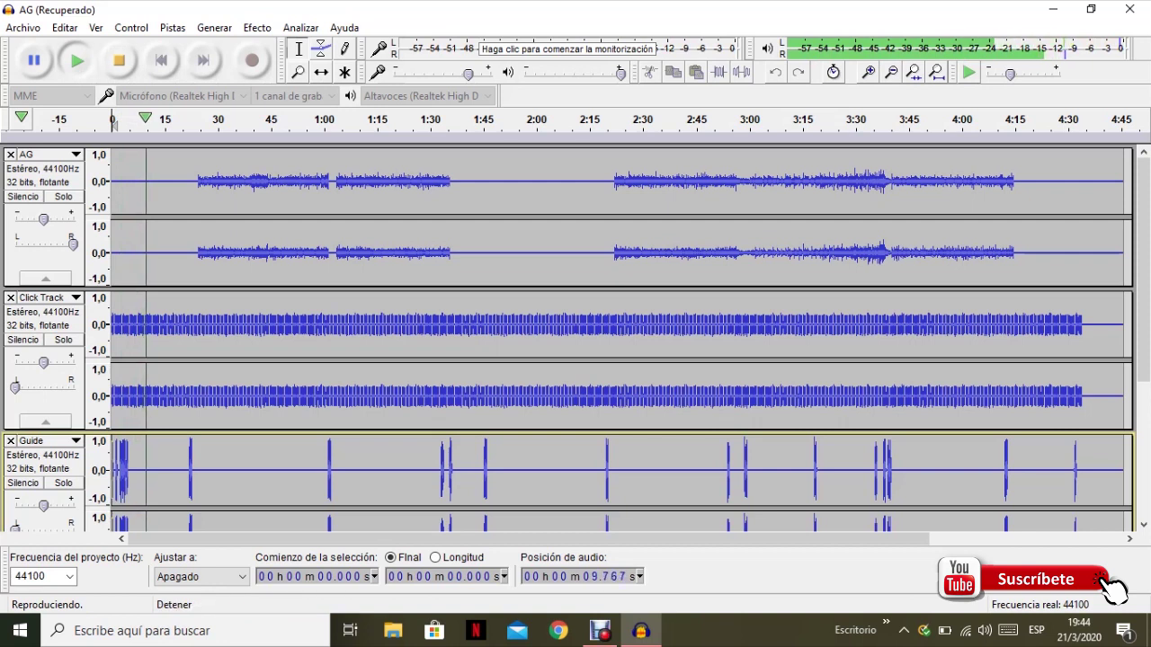
pyautogui.click(119, 60)
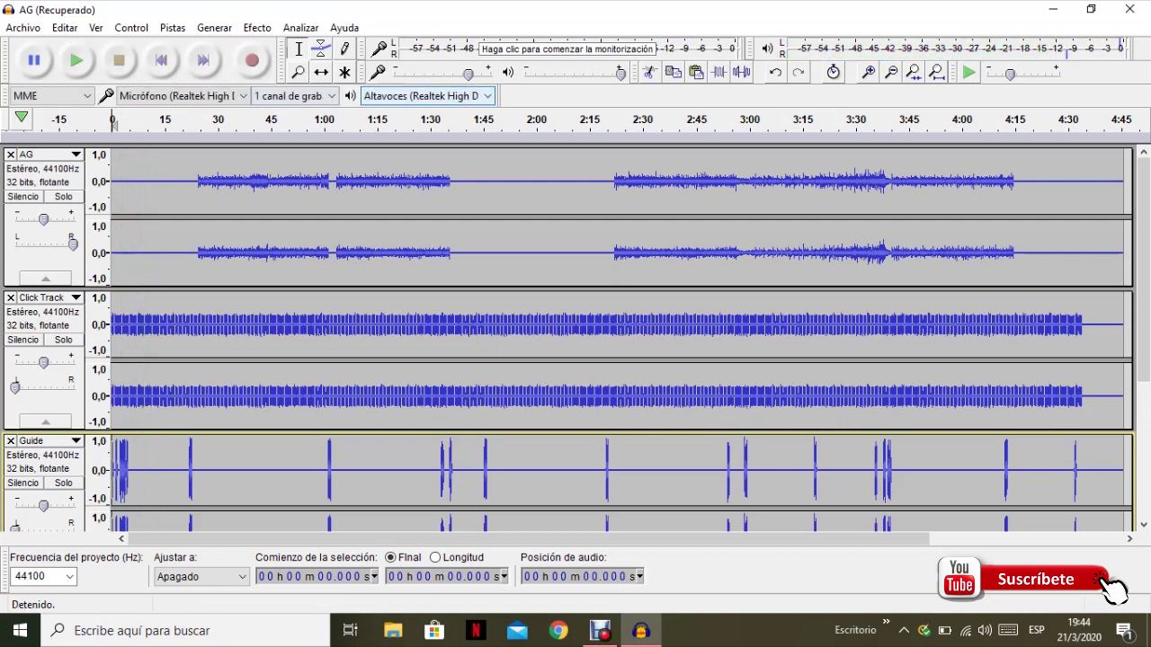
pyautogui.click(457, 118)
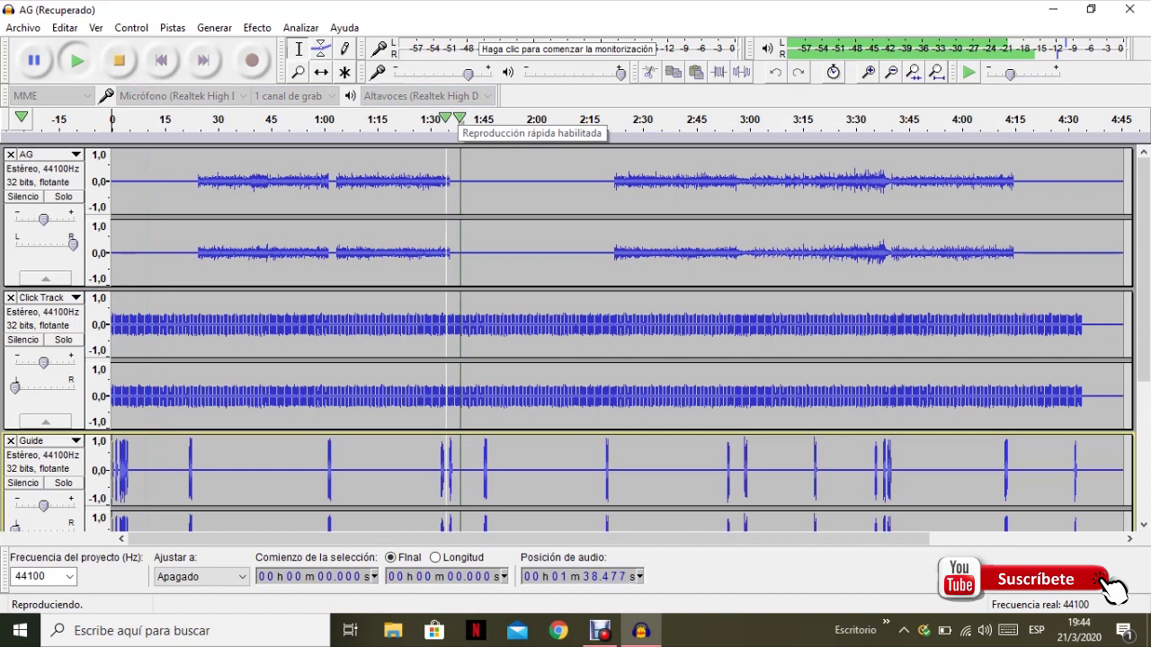
pyautogui.click(656, 119)
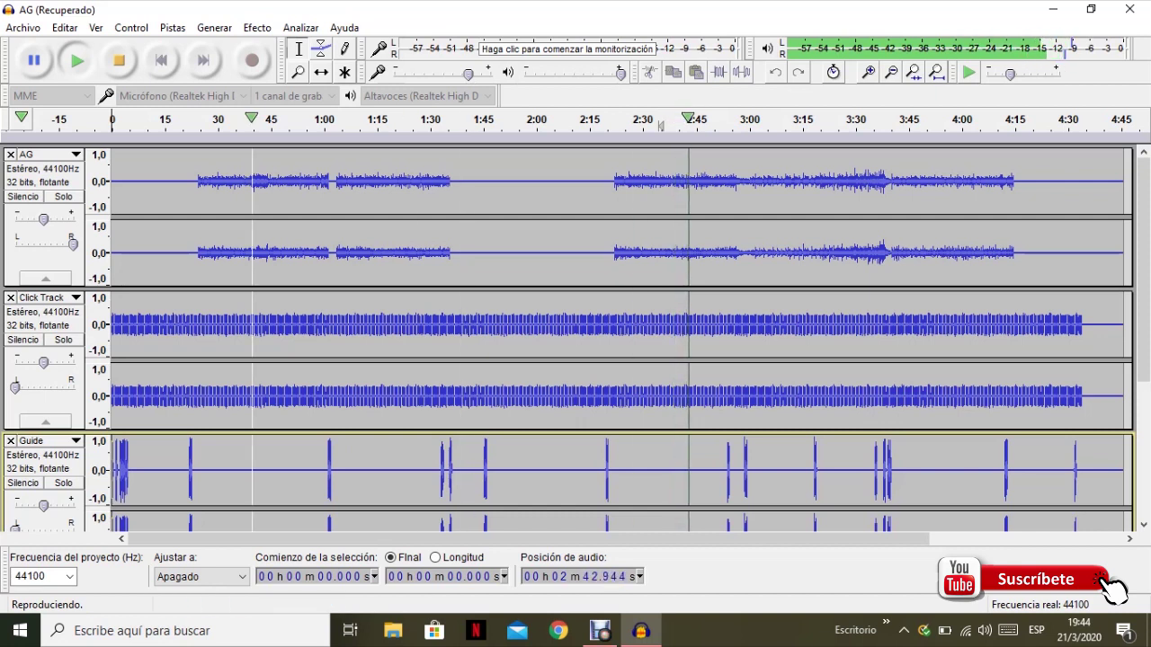
pyautogui.click(118, 60)
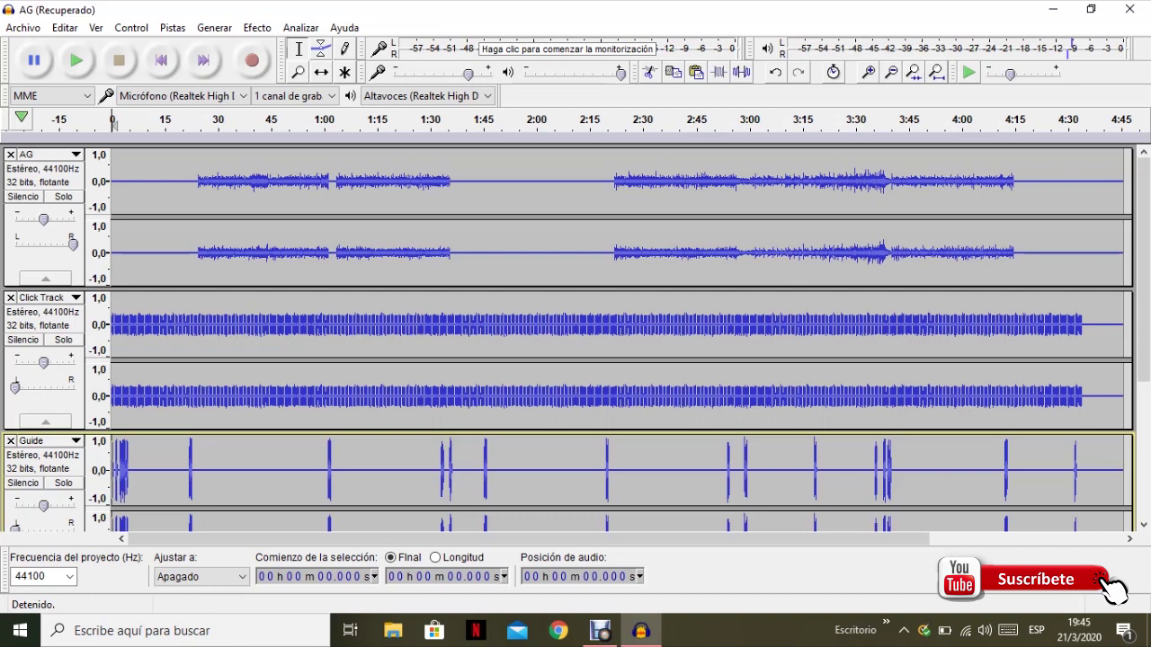
# Step: Start an audio export of the project and choose the Desktop (Escritorio) as the destination
pyautogui.press('alt')
pyautogui.press('Down')
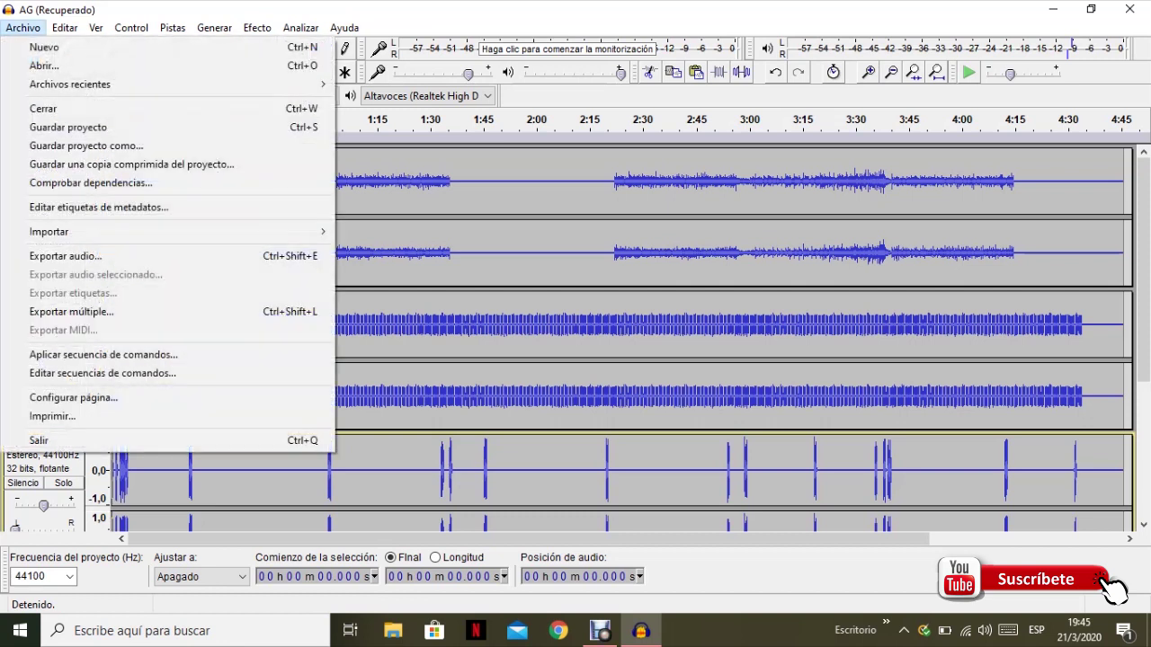
pyautogui.press('e')
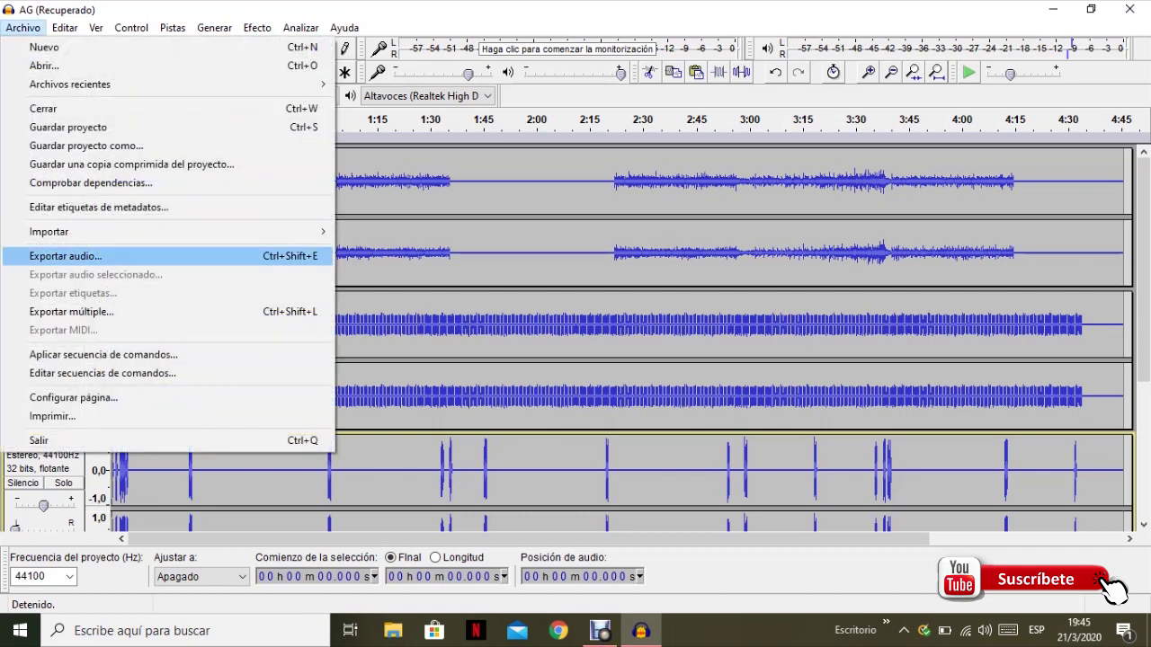
pyautogui.press('Return')
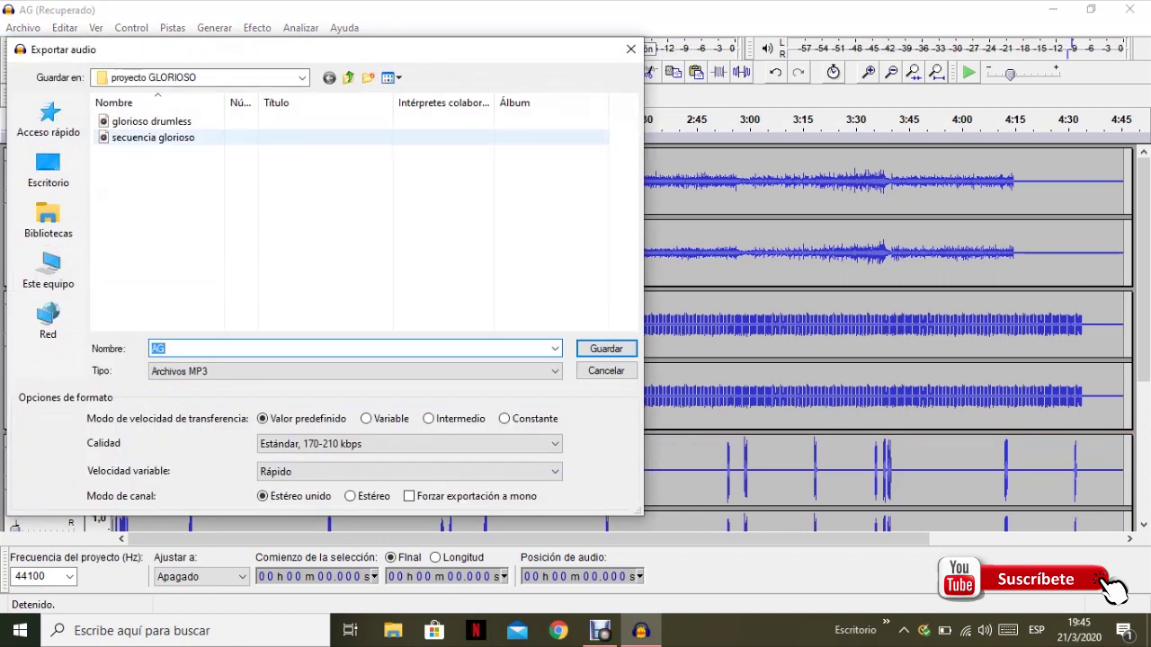
pyautogui.click(49, 168)
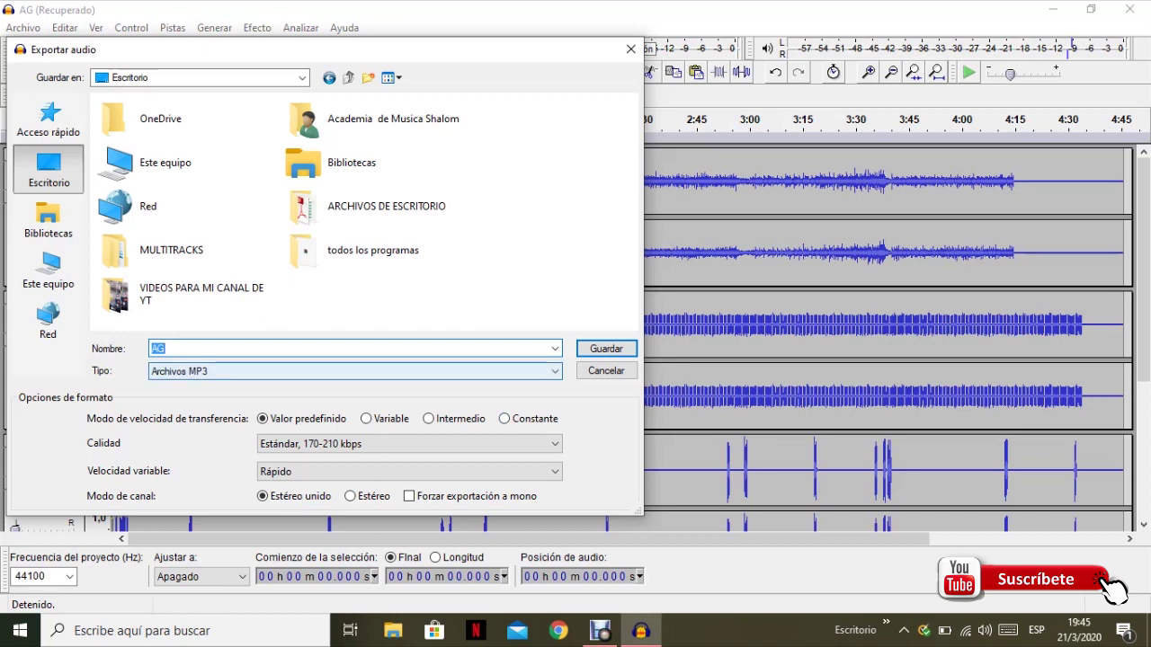
# Step: Name the MP3 export "This is amazing grace secuencia" and export it, accepting the stereo mixdown and existing metadata
pyautogui.write('AG')
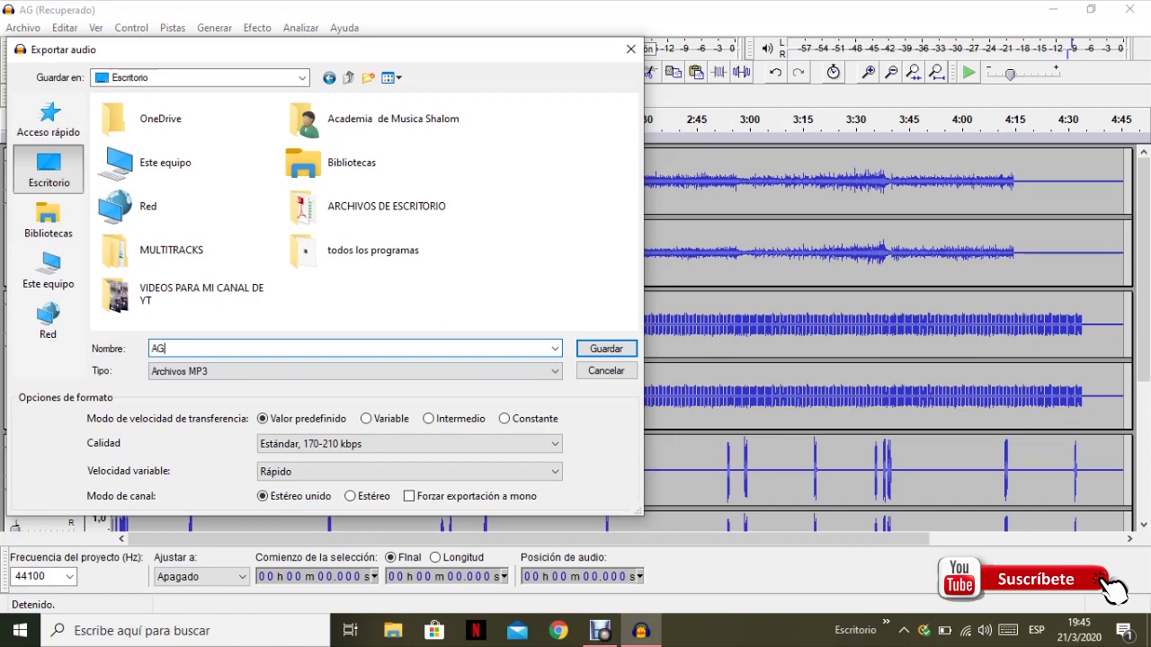
pyautogui.press('BackSpace')
pyautogui.press('BackSpace')
pyautogui.write('This is amazing grace secuencia')
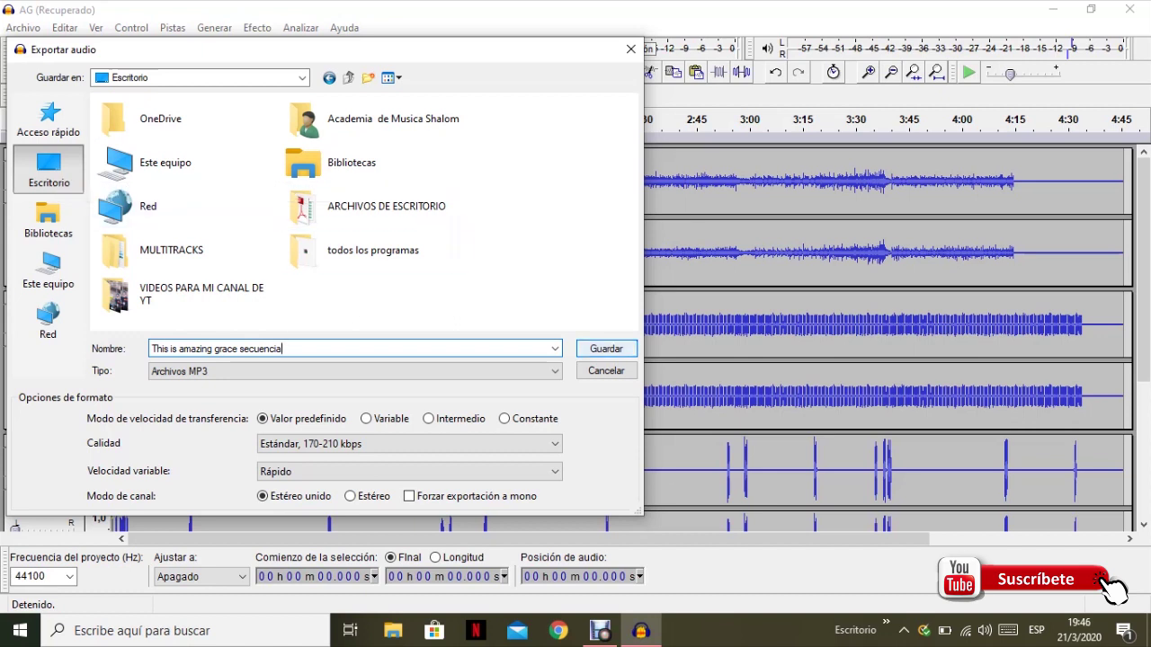
pyautogui.press('Return')
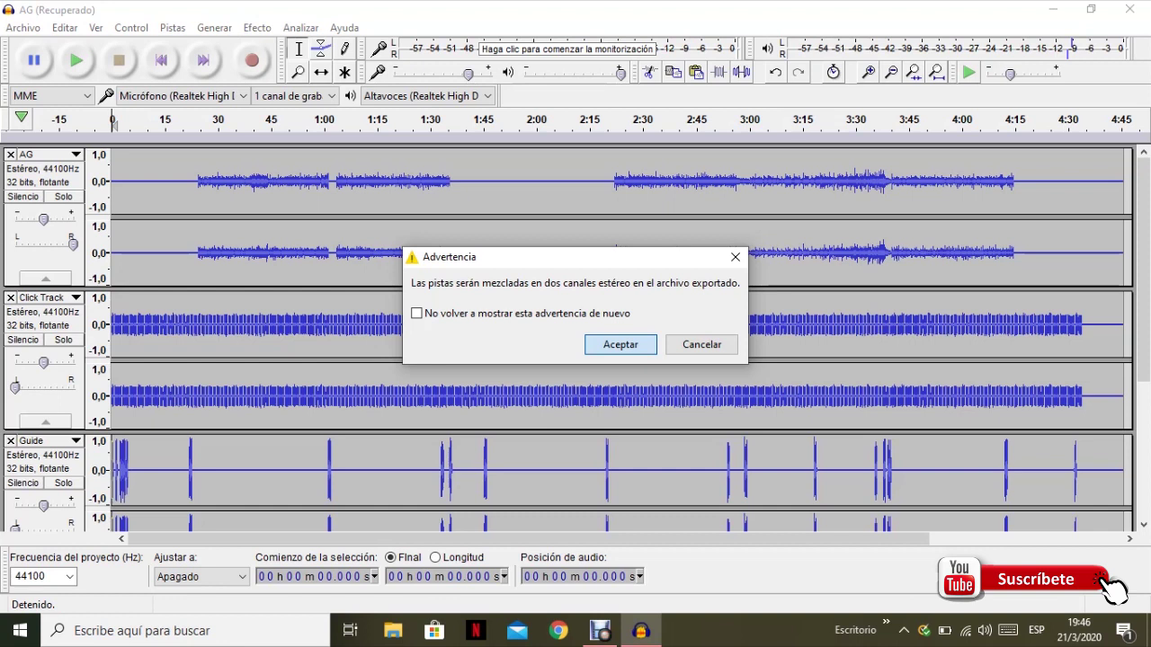
pyautogui.press('Return')
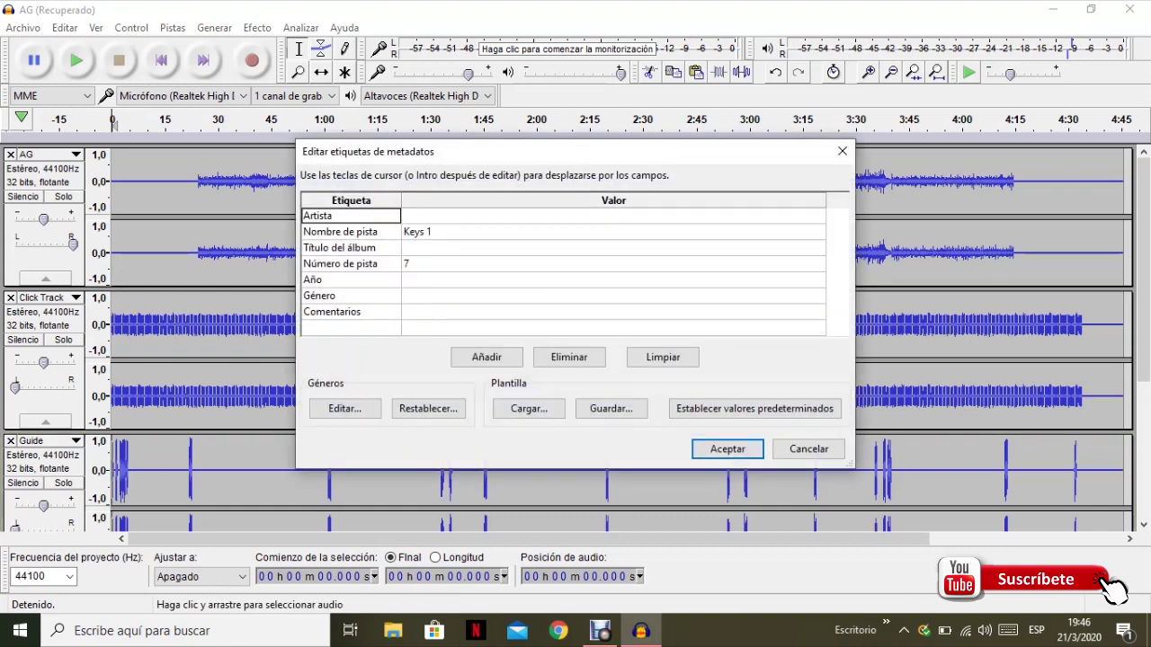
pyautogui.press('Return')
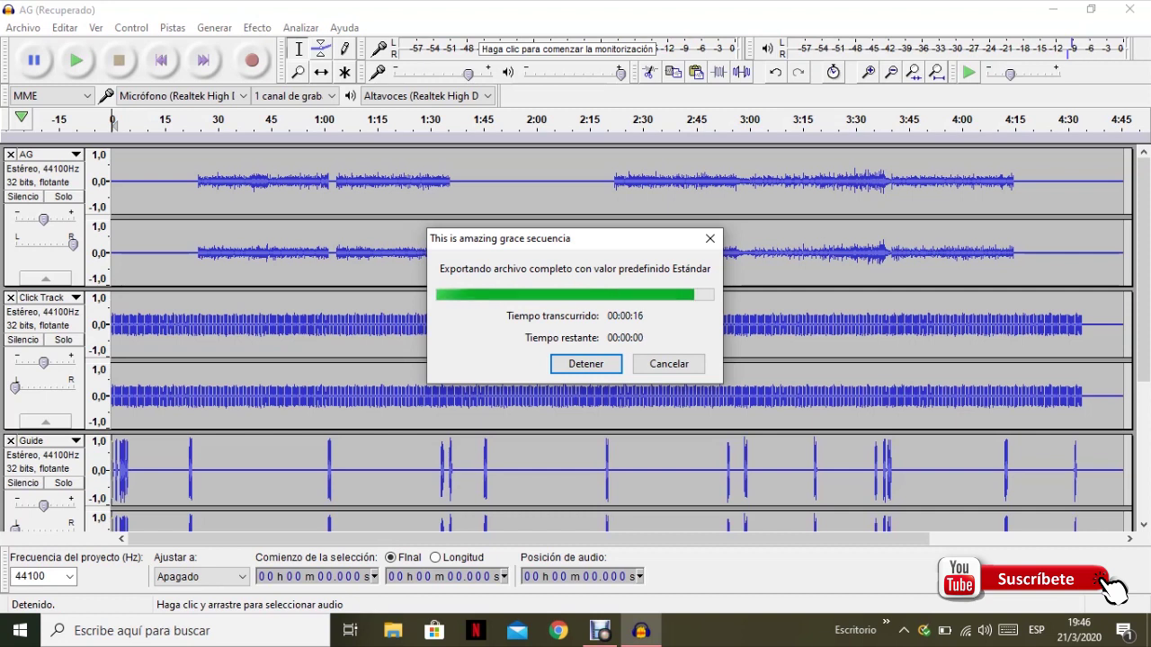
# Step: Minimise Audacity, play the exported "This is amazing grace secuencia" file from the desktop at several points, and close the player
pyautogui.click(1052, 9)
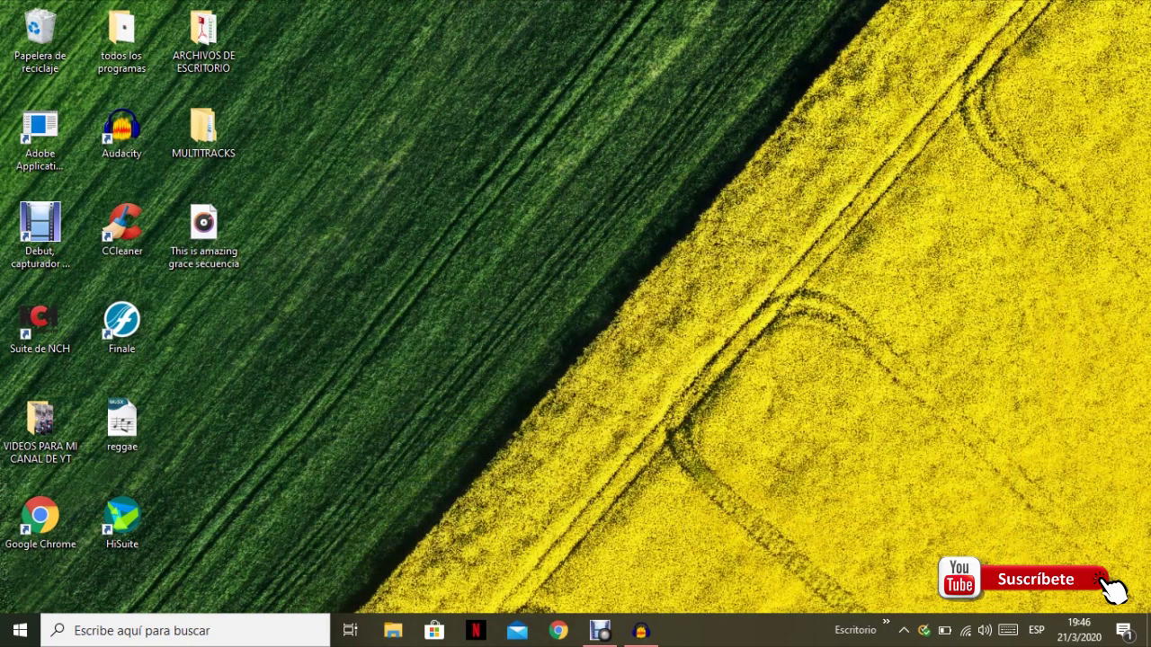
pyautogui.click(203, 232)
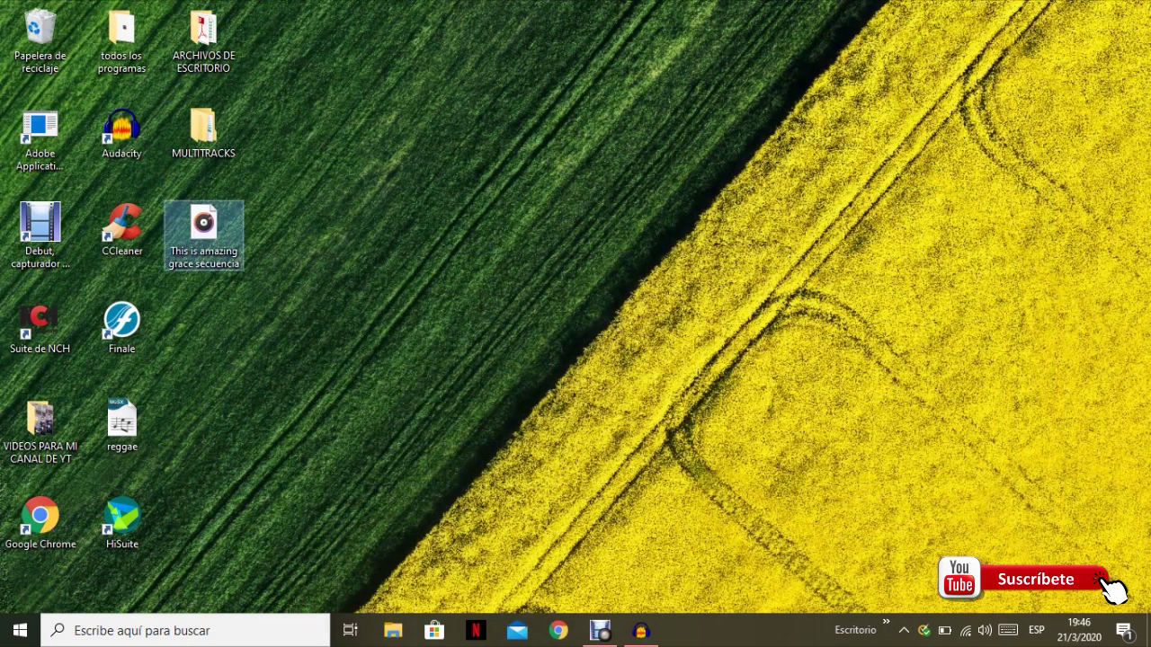
pyautogui.doubleClick(203, 232)
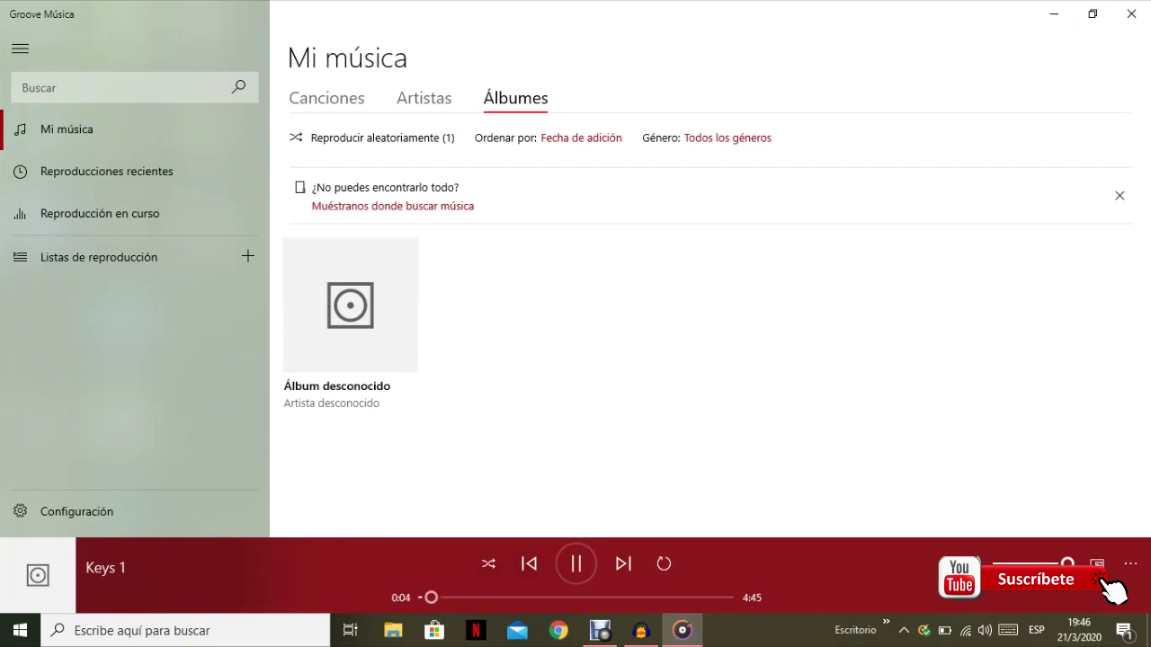
pyautogui.moveTo(431, 597); pyautogui.dragTo(529, 597)
pyautogui.click(615, 597)
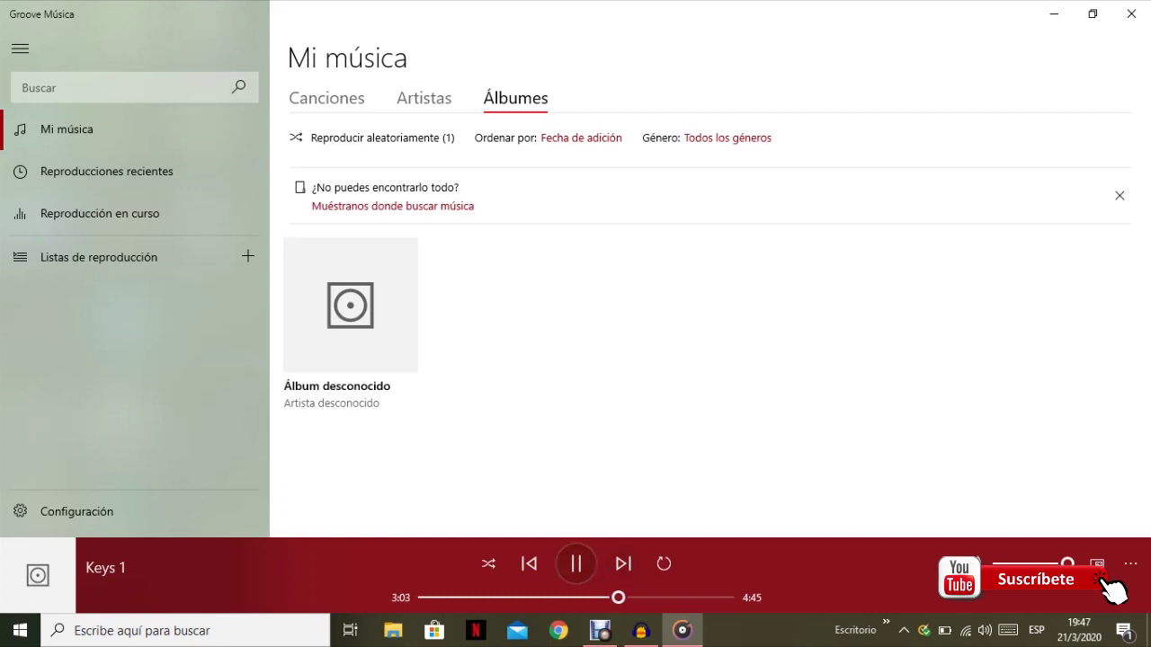
pyautogui.click(575, 564)
pyautogui.click(1131, 14)
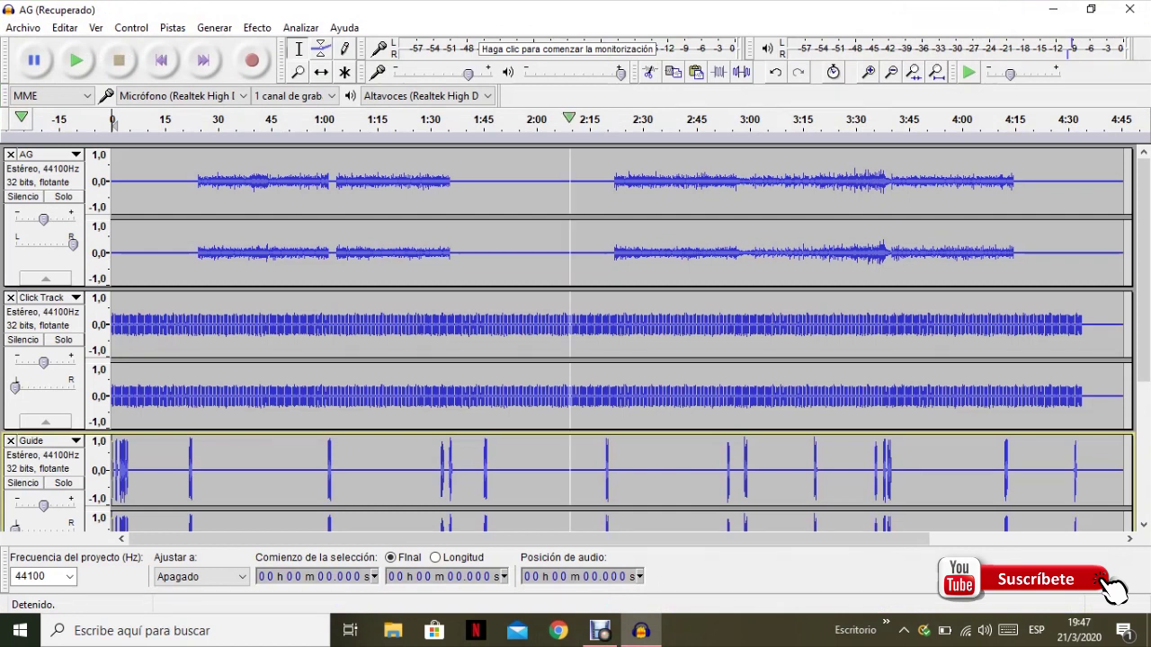
pyautogui.scroll(-5, 576, 338)
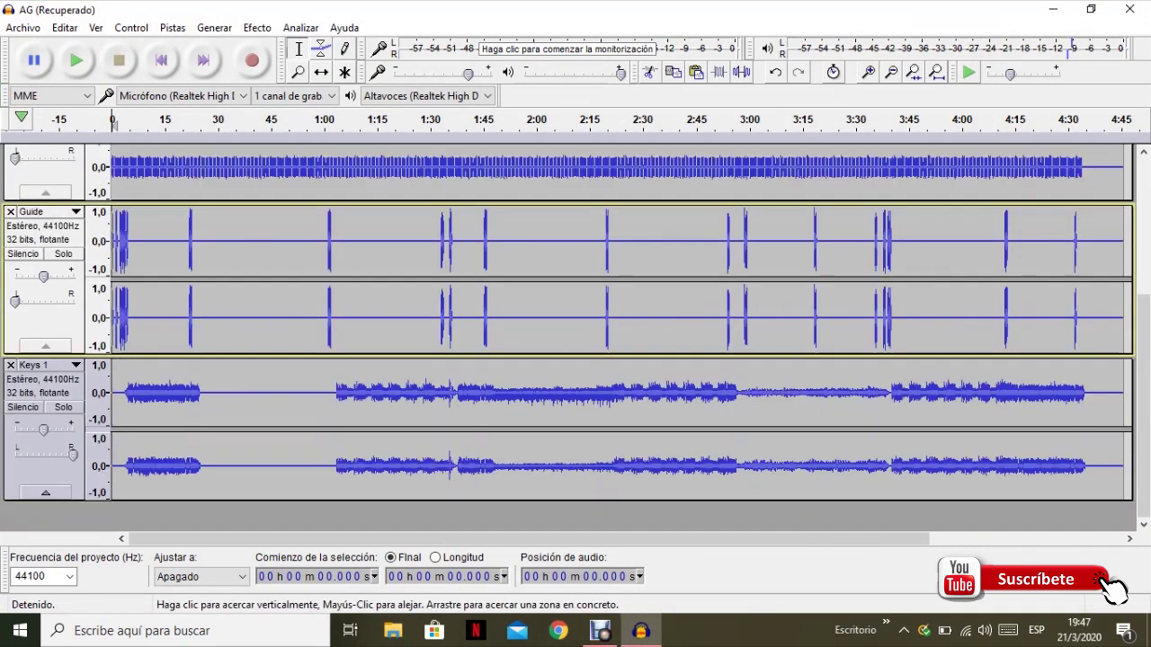
pyautogui.scroll(5, 575, 338)
pyautogui.scroll(-5, 575, 338)
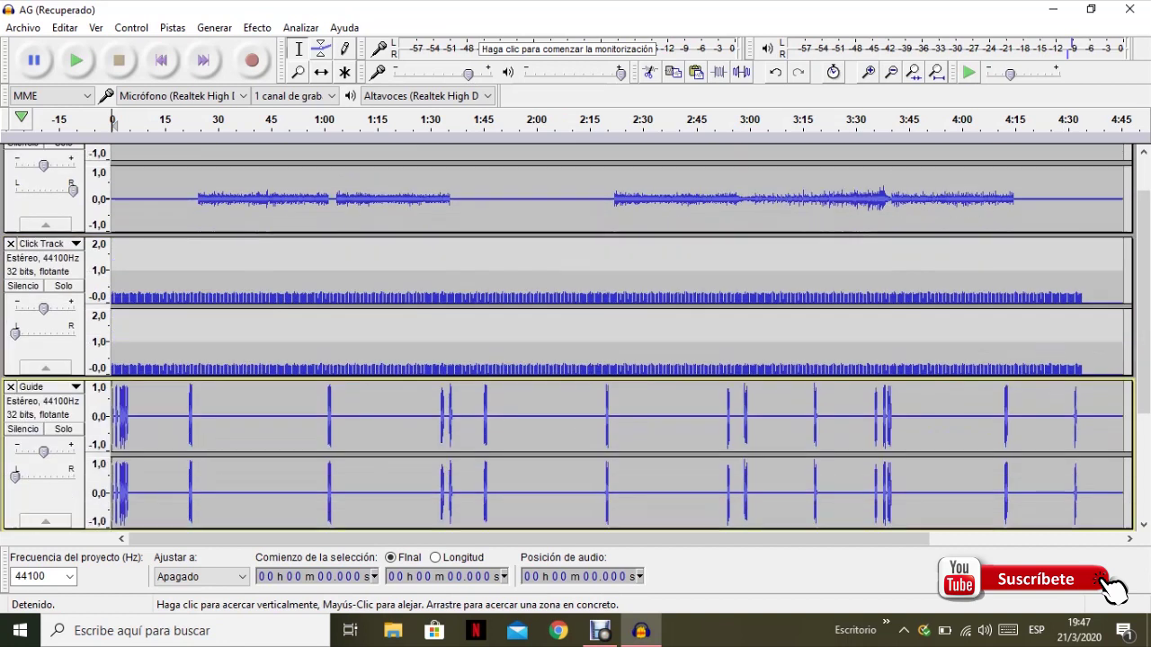
pyautogui.scroll(5, 576, 338)
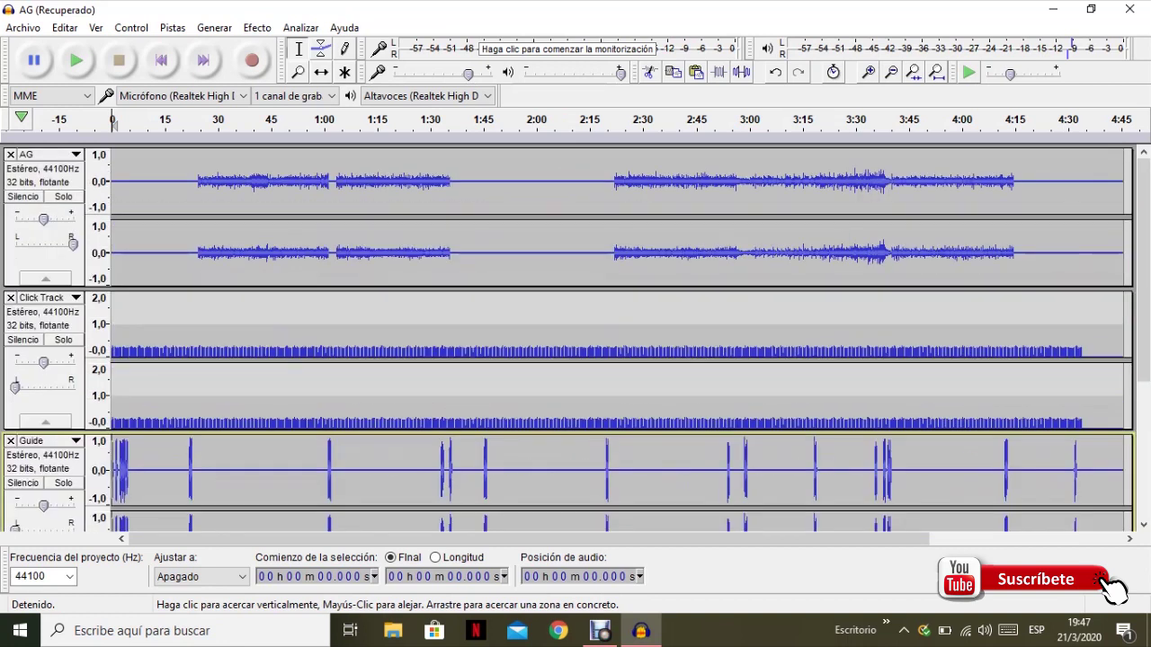